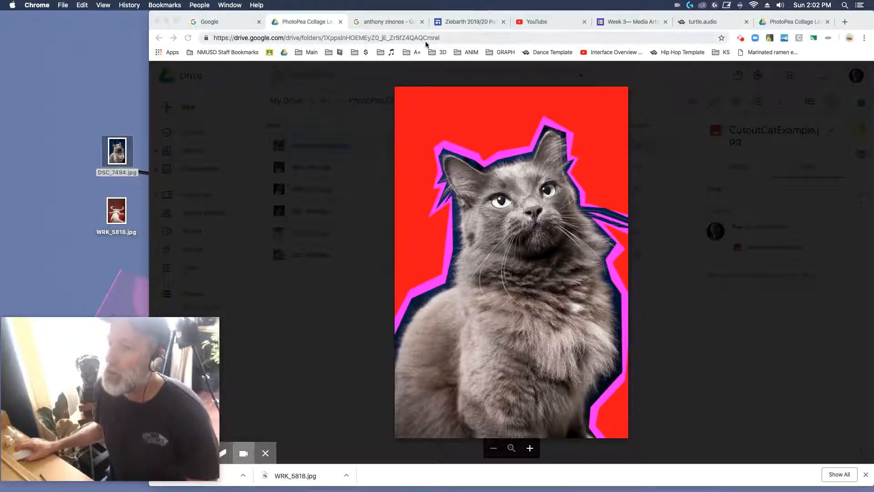
Step: Look over the Anthony Zinonos image search results as collage style references
{"action": "left_click", "coordinate": [77, 108]}
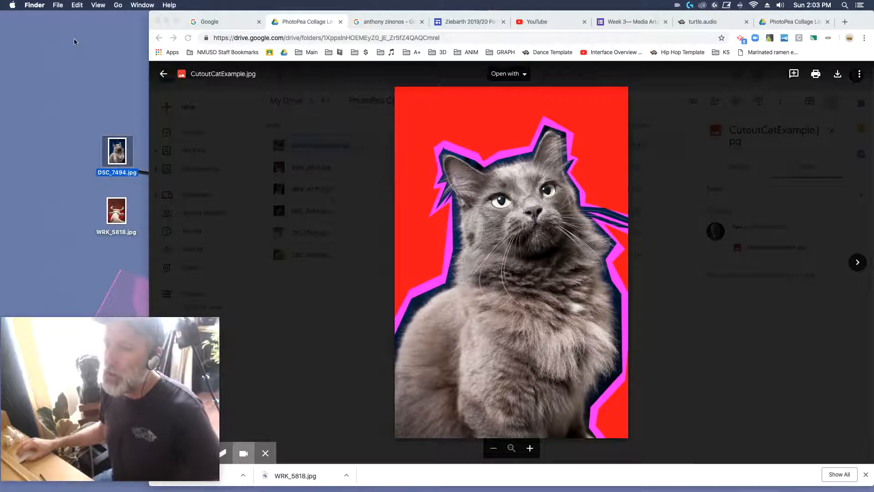
{"action": "left_click", "coordinate": [361, 22]}
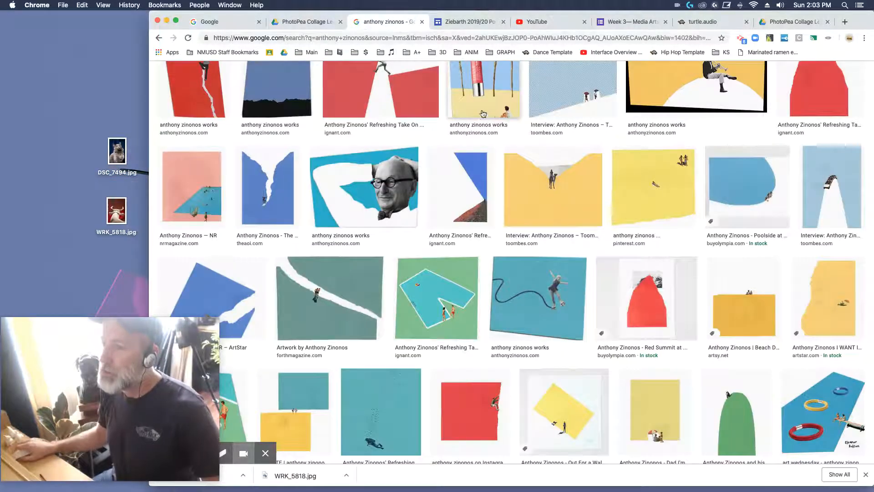
{"action": "scroll", "coordinate": [484, 113], "scroll_direction": "up", "scroll_amount": 1}
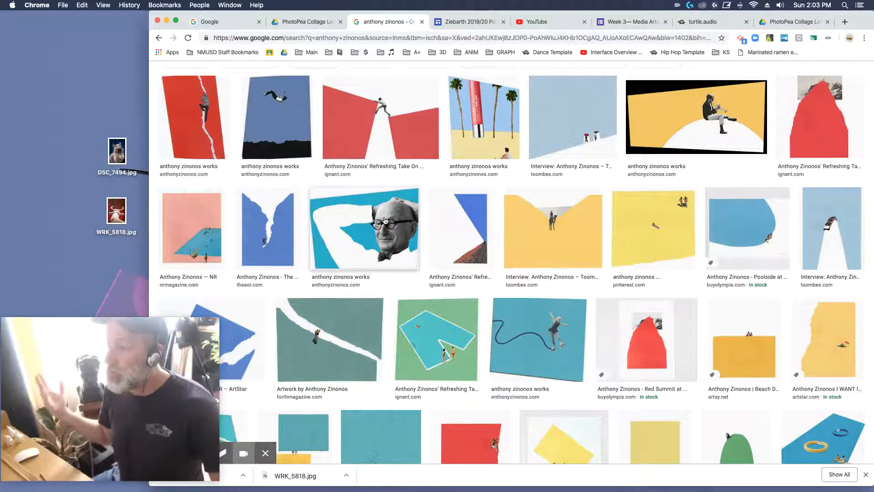
Step: Find Photopea through a Google search, open it, and shift the browser window aside to uncover more of the desktop
{"action": "left_click", "coordinate": [223, 23]}
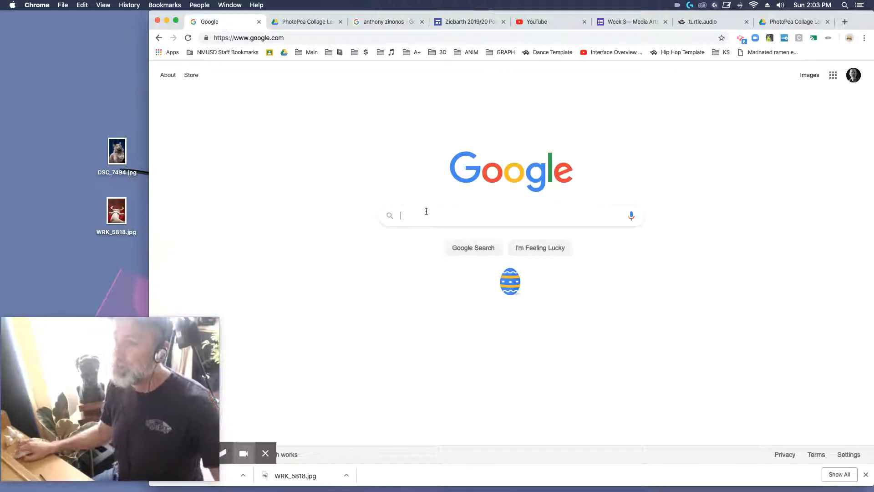
{"action": "left_click", "coordinate": [426, 211]}
{"action": "type", "text": "PHOTOPEA"}
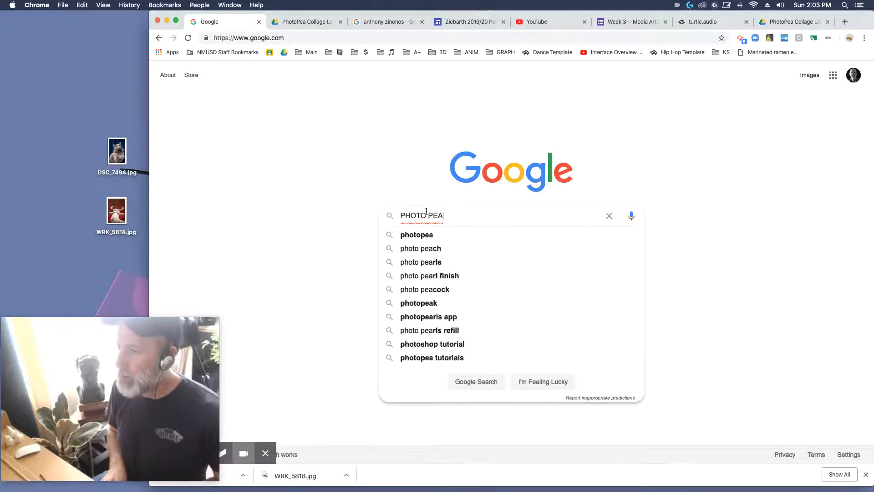
{"action": "key", "text": "Return"}
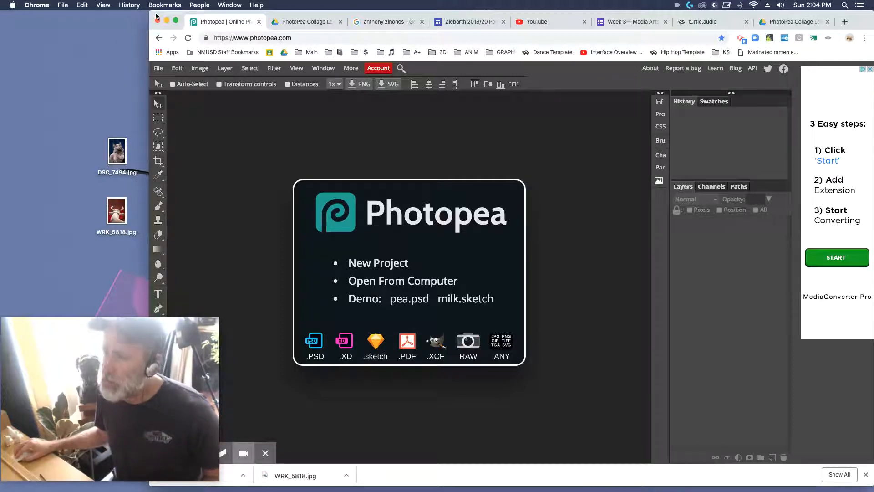
{"action": "left_click_drag", "start_coordinate": [156, 17], "coordinate": [246, 5]}
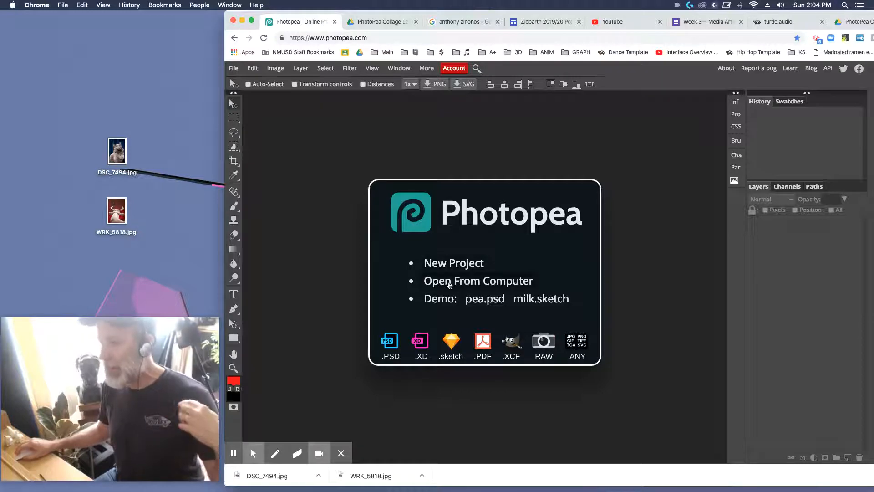
Step: Preview WRK_5818.jpg on the desktop and open DSC_7494.jpg from the computer for editing
{"action": "left_click", "coordinate": [454, 282]}
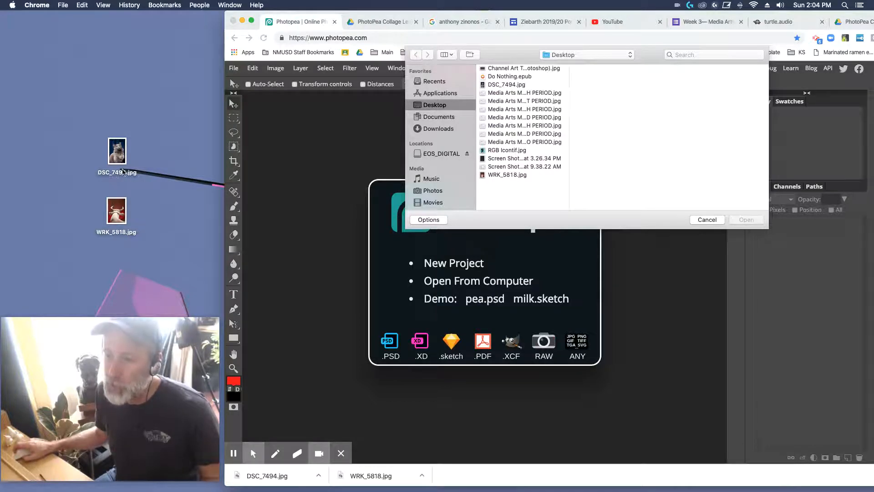
{"action": "left_click", "coordinate": [110, 213]}
{"action": "key", "text": "space"}
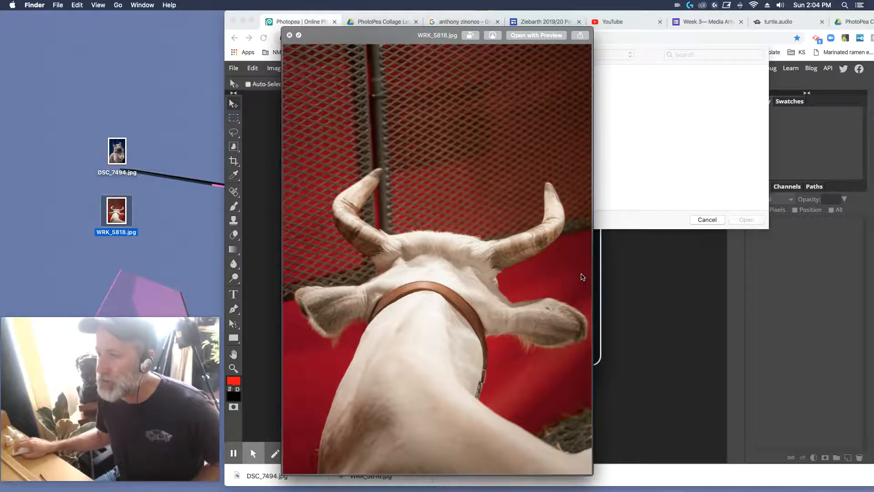
{"action": "key", "text": "space"}
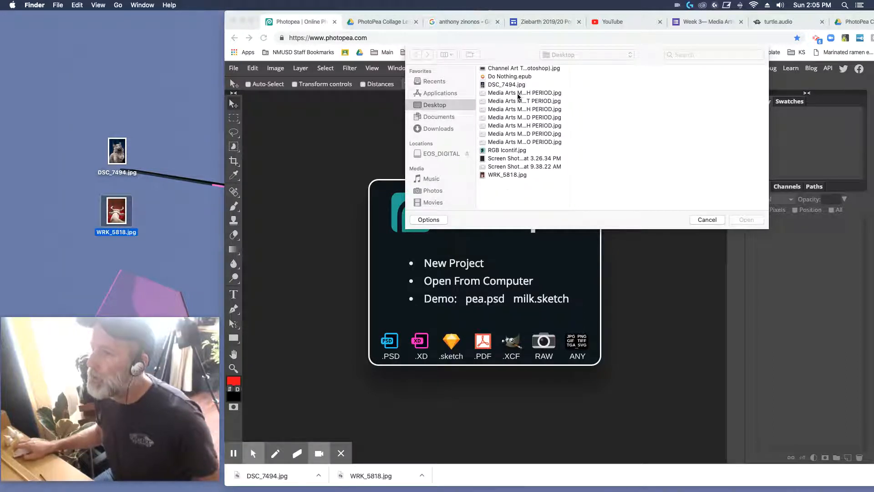
{"action": "left_click", "coordinate": [518, 85]}
{"action": "left_click", "coordinate": [492, 85]}
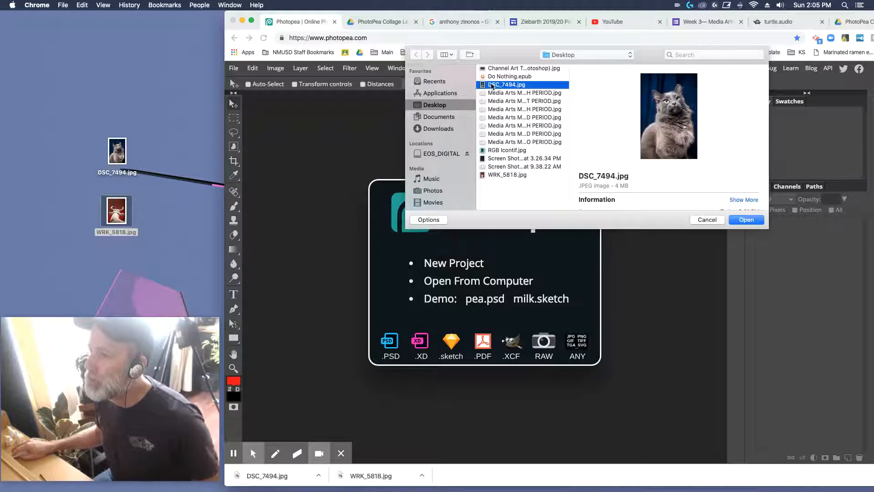
{"action": "left_click", "coordinate": [747, 220]}
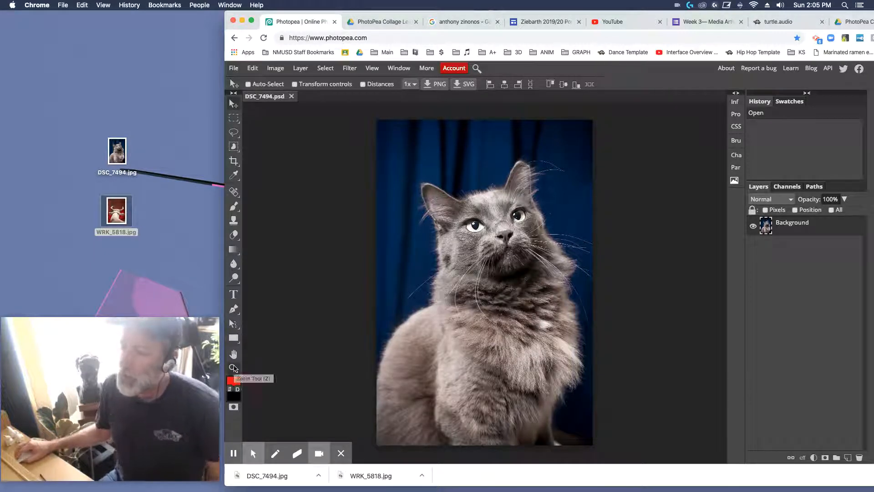
Step: Draw a rough freehand Lasso selection across the backdrop and the cat's head and chest
{"action": "left_click", "coordinate": [234, 368]}
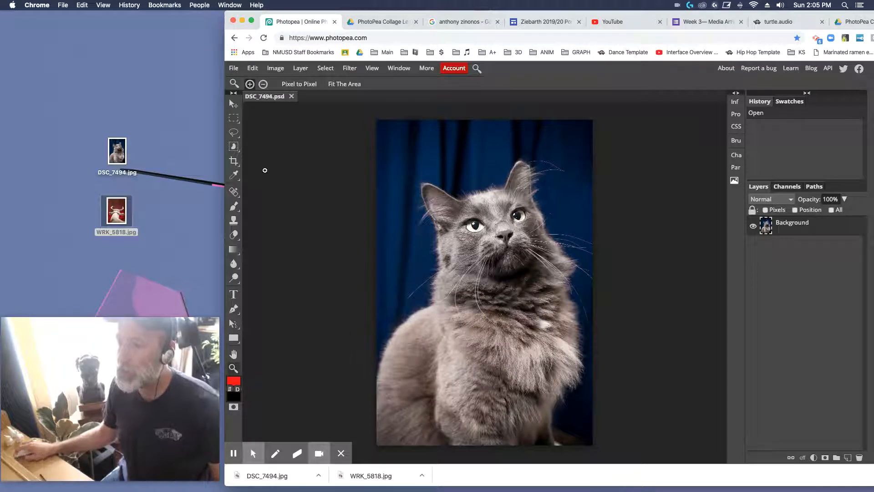
{"action": "left_click", "coordinate": [233, 133]}
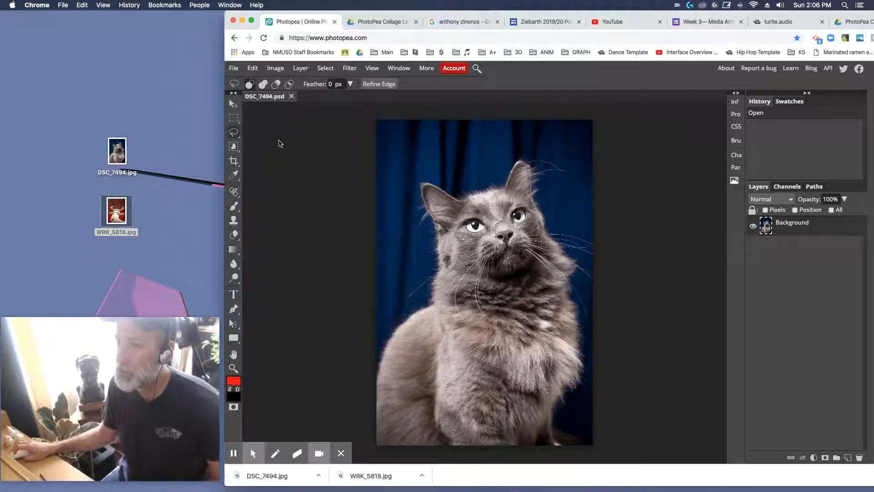
{"action": "mouse_move", "coordinate": [428, 162]}
{"action": "left_mouse_down"}
{"action": "mouse_move", "coordinate": [399, 217]}
{"action": "mouse_move", "coordinate": [425, 232]}
{"action": "mouse_move", "coordinate": [417, 253]}
{"action": "mouse_move", "coordinate": [397, 256]}
{"action": "mouse_move", "coordinate": [412, 272]}
{"action": "mouse_move", "coordinate": [361, 328]}
{"action": "mouse_move", "coordinate": [373, 313]}
{"action": "mouse_move", "coordinate": [438, 288]}
{"action": "mouse_move", "coordinate": [459, 333]}
{"action": "mouse_move", "coordinate": [517, 264]}
{"action": "mouse_move", "coordinate": [515, 208]}
{"action": "mouse_move", "coordinate": [460, 151]}
{"action": "mouse_move", "coordinate": [443, 164]}
{"action": "mouse_move", "coordinate": [433, 183]}
{"action": "left_mouse_up"}
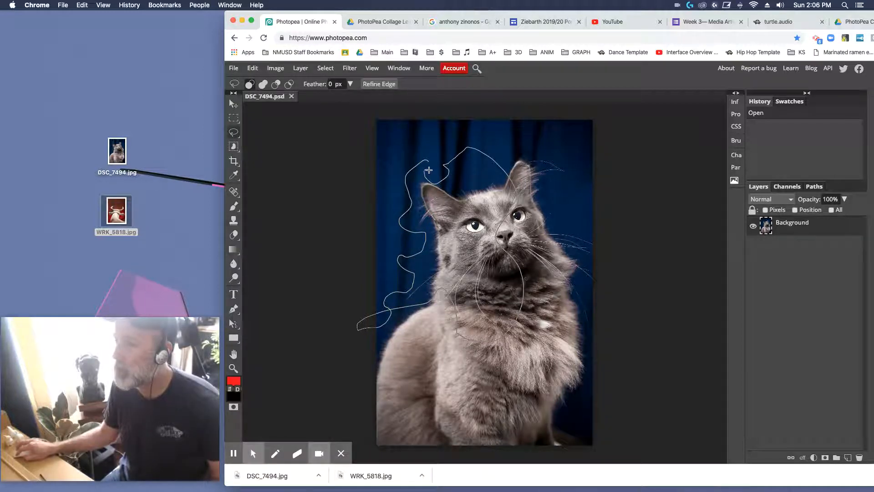
{"action": "left_click_drag", "start_coordinate": [430, 169], "coordinate": [430, 163]}
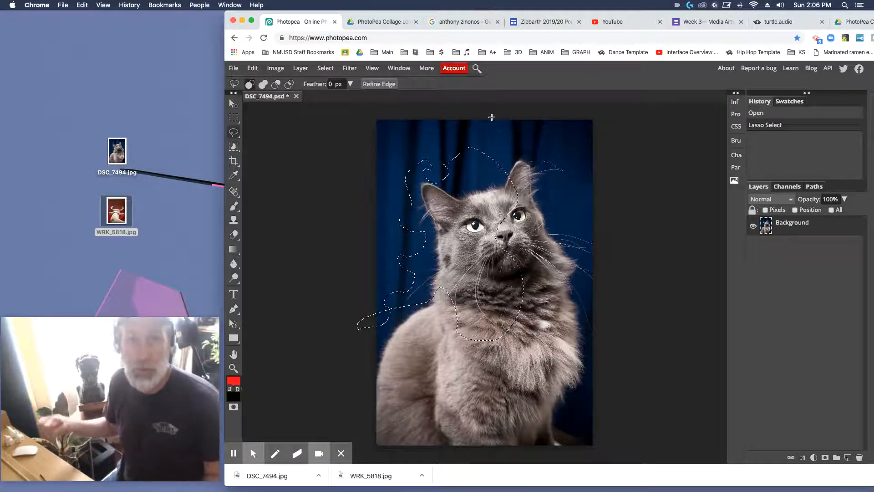
Step: Switch to the Polygonal Lasso Select tool and deselect the freehand selection
{"action": "left_click", "coordinate": [232, 133]}
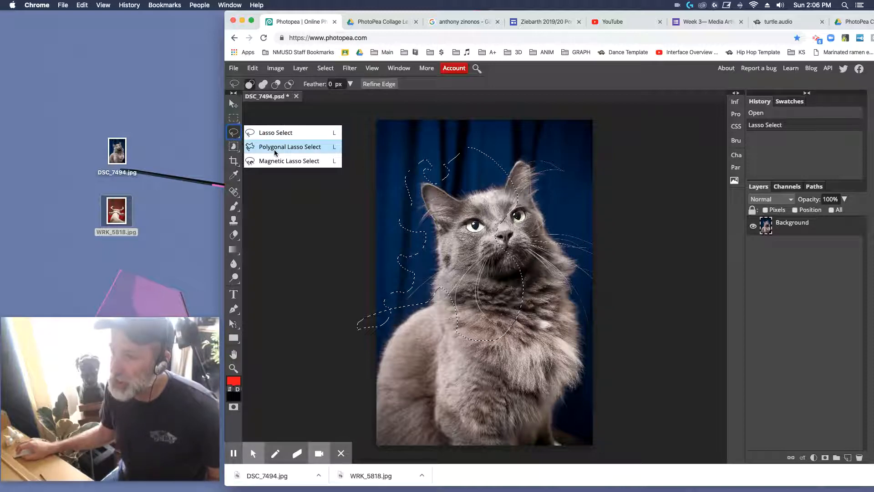
{"action": "left_click", "coordinate": [317, 147]}
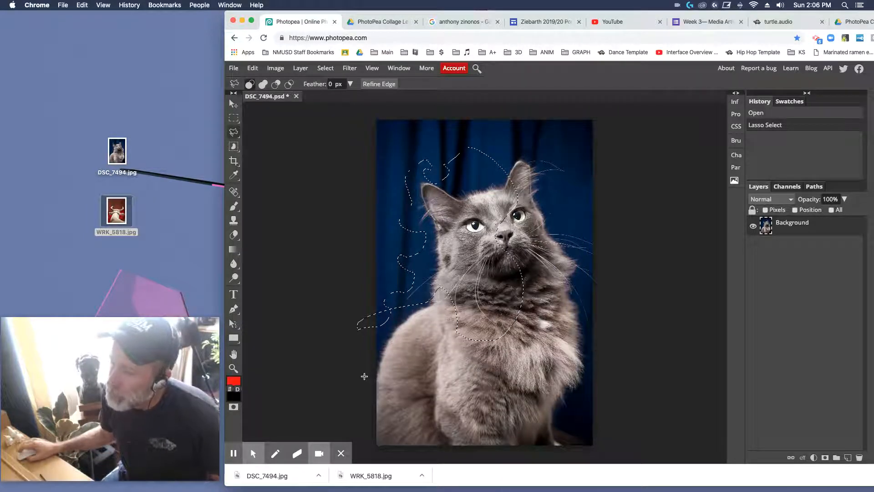
{"action": "left_click_drag", "start_coordinate": [364, 376], "coordinate": [387, 324]}
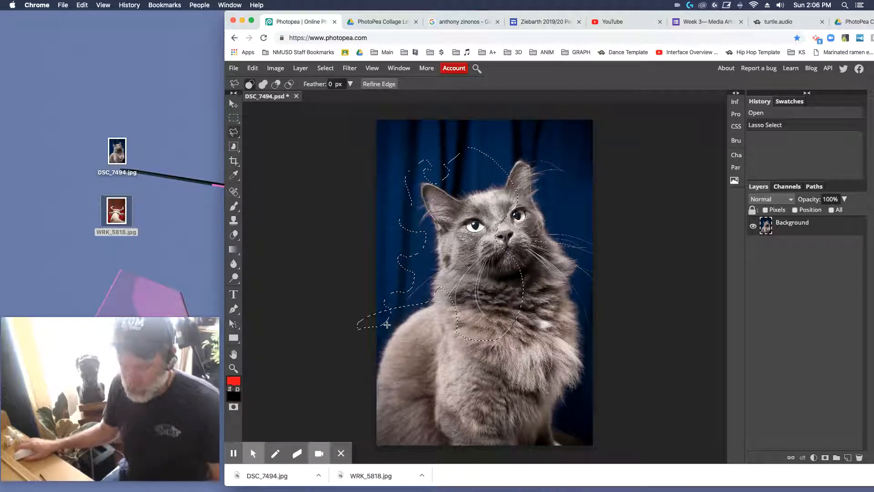
{"action": "left_click", "coordinate": [321, 69]}
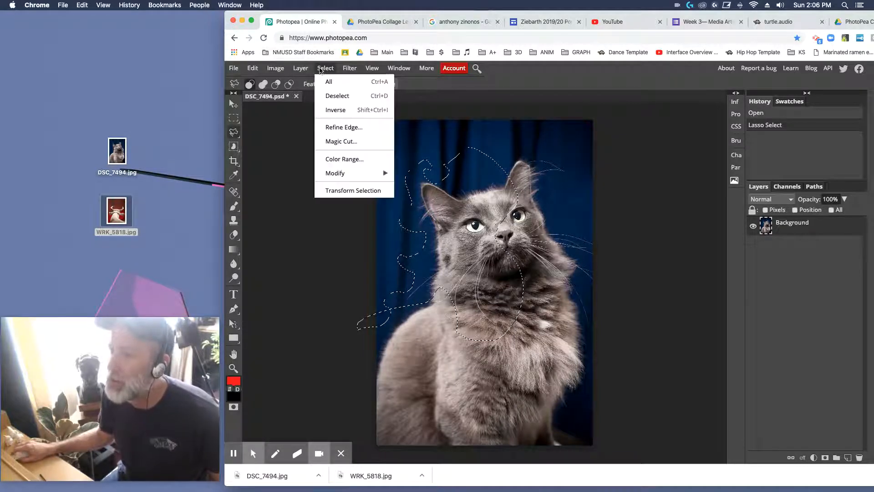
{"action": "left_click", "coordinate": [333, 97]}
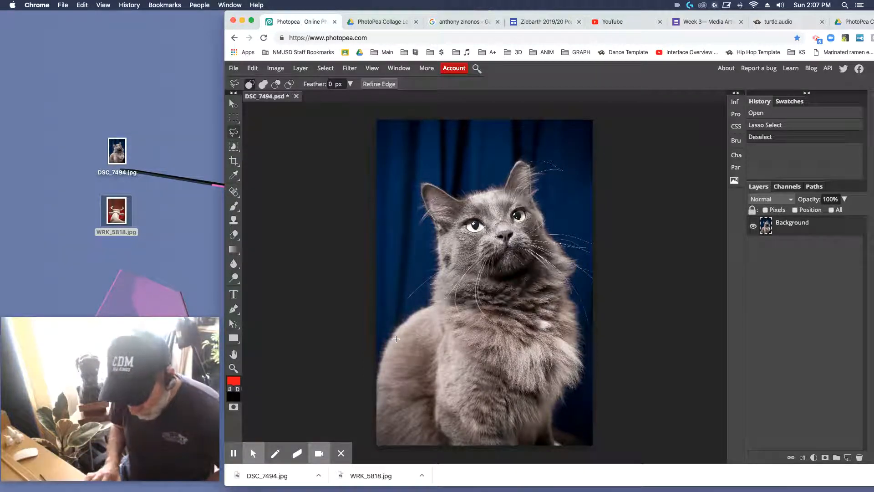
Step: Examine the cat photo at several magnifications and compare it with the CutoutCatExample.jpg reference
{"action": "key", "text": "super+equal"}
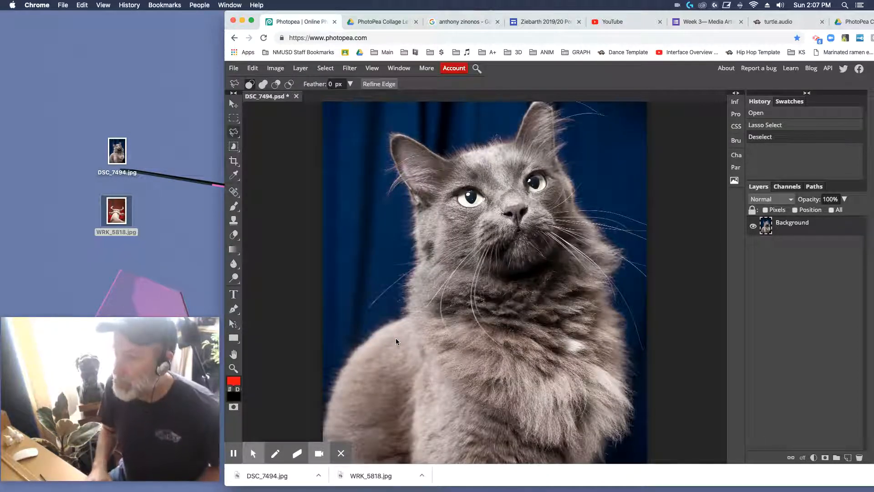
{"action": "key", "text": "super+minus"}
{"action": "key", "text": "super+minus"}
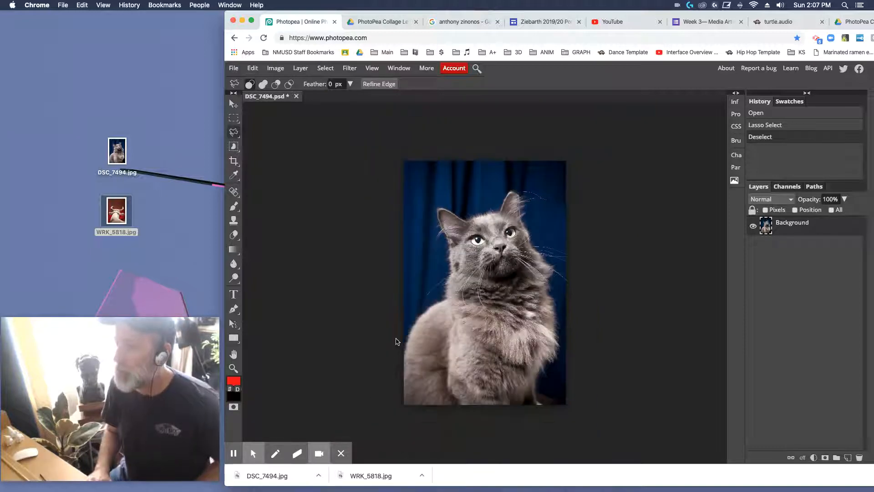
{"action": "key", "text": "super+minus"}
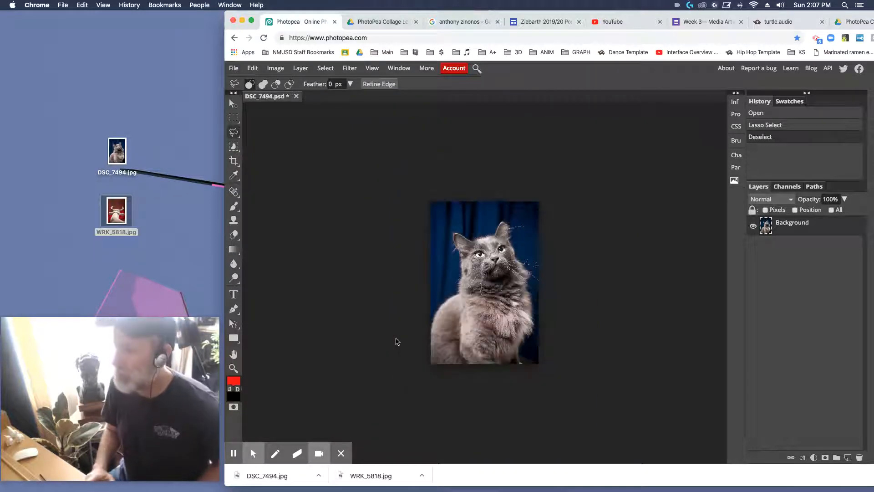
{"action": "key", "text": "super+plus"}
{"action": "key", "text": "super+plus"}
{"action": "key", "text": "super+plus"}
{"action": "key", "text": "super+plus"}
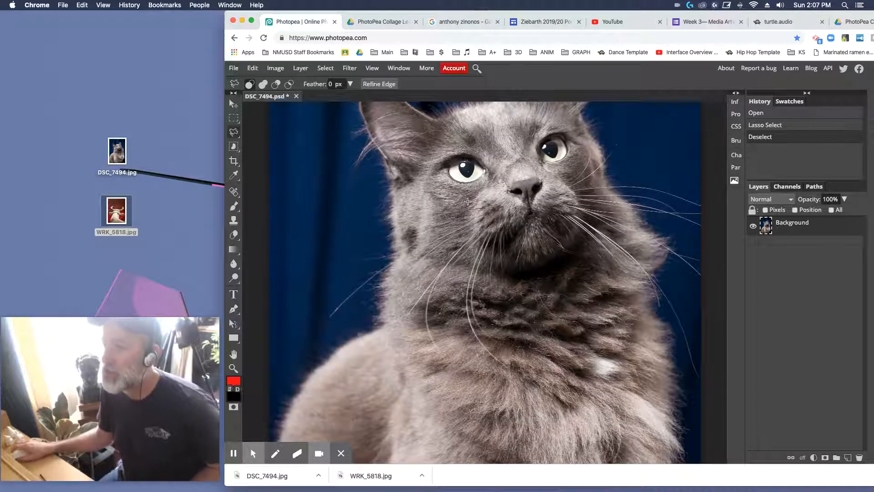
{"action": "left_click_drag", "start_coordinate": [470, 200], "coordinate": [479, 261]}
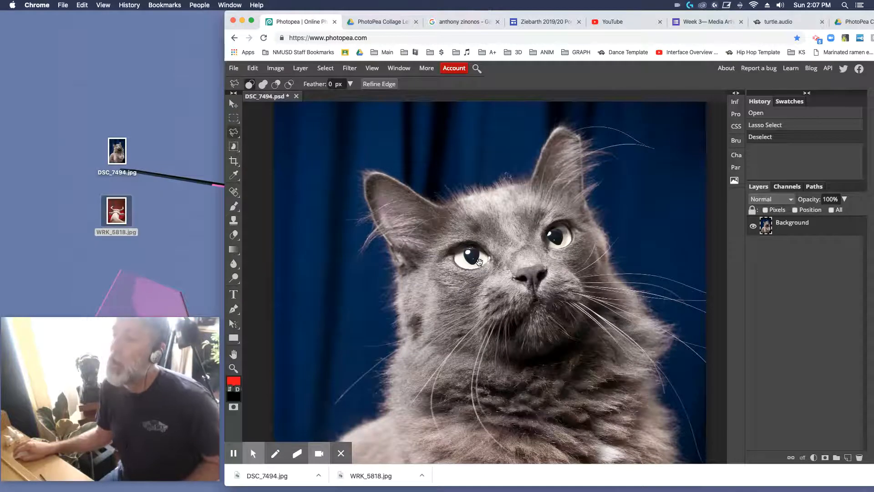
{"action": "left_click_drag", "start_coordinate": [479, 261], "coordinate": [482, 253]}
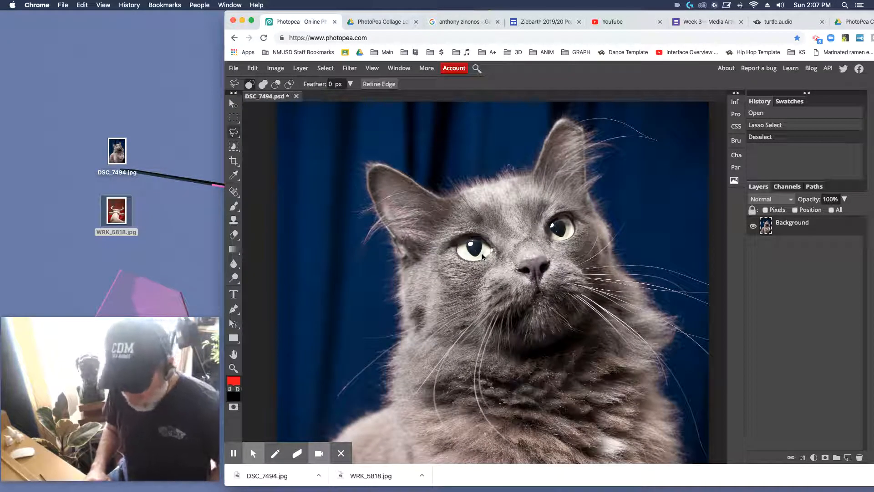
{"action": "scroll", "coordinate": [483, 257], "scroll_direction": "down", "scroll_amount": 2}
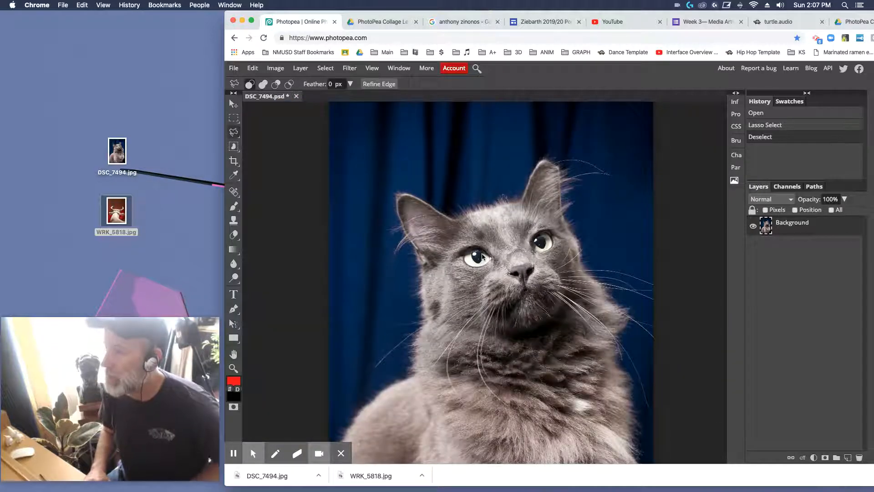
{"action": "scroll", "coordinate": [482, 257], "scroll_direction": "down", "scroll_amount": 2}
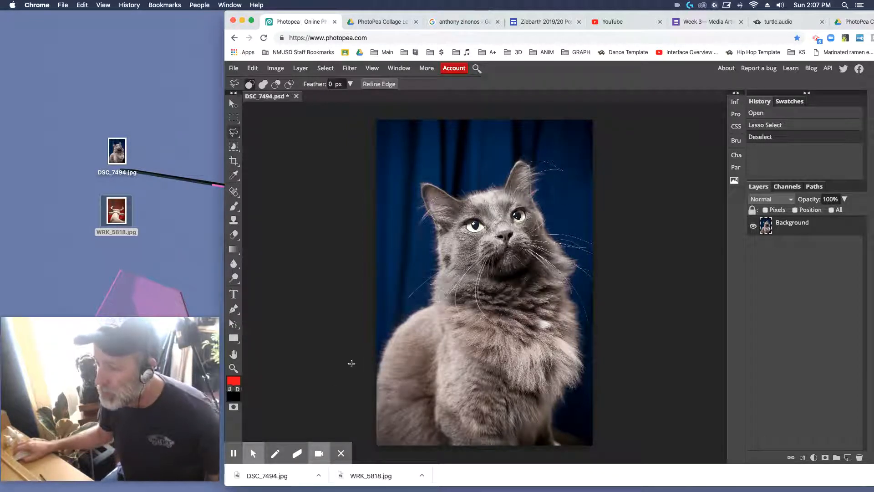
{"action": "left_click", "coordinate": [385, 25]}
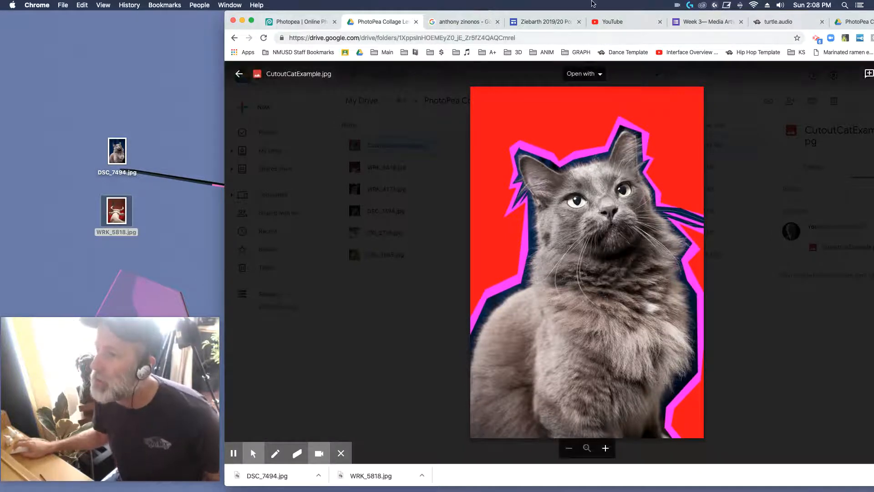
{"action": "left_click", "coordinate": [294, 21]}
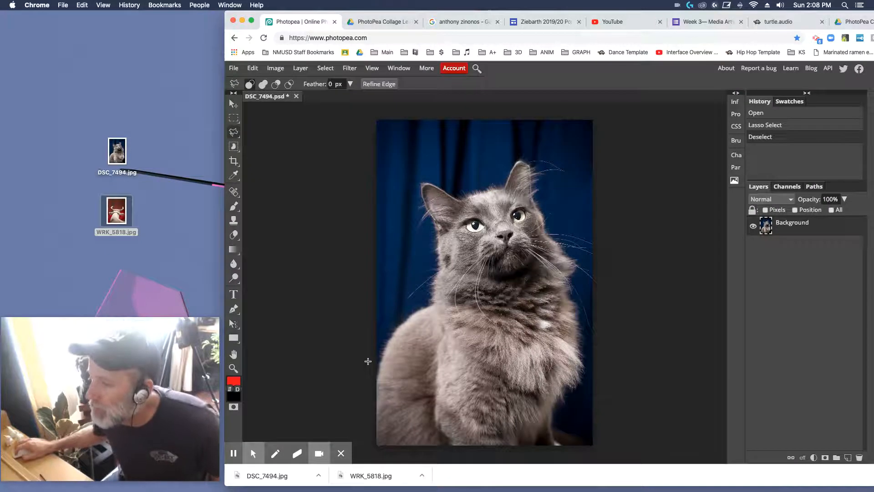
Step: Start a polygonal lasso outline at the photo's left edge, following the cat's back and neck up to the base of its left-hand ear
{"action": "left_click_drag", "start_coordinate": [369, 363], "coordinate": [383, 330]}
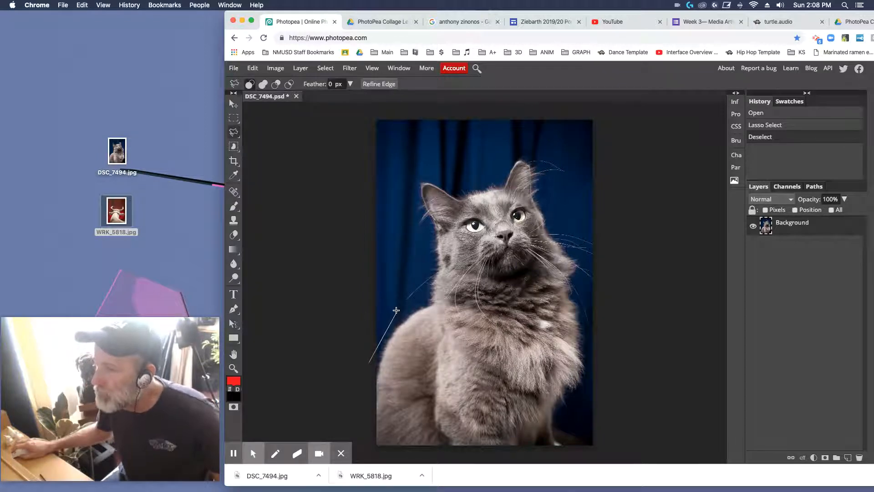
{"action": "left_click", "coordinate": [397, 311]}
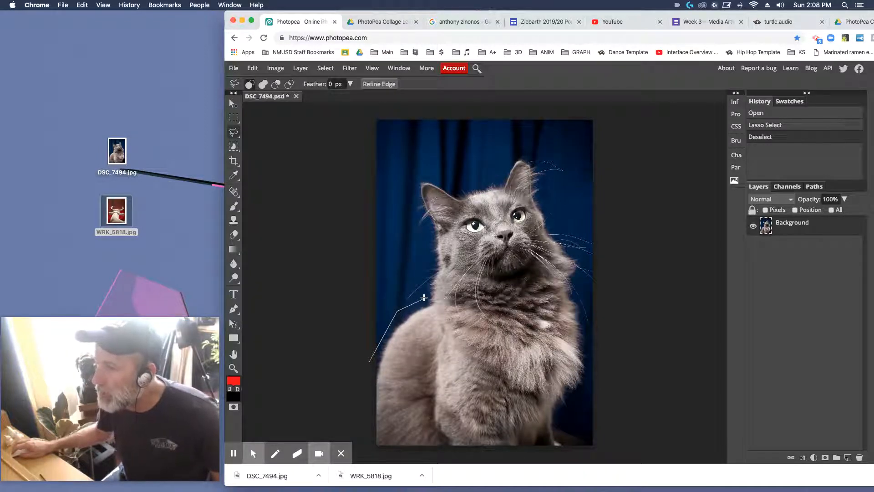
{"action": "left_click", "coordinate": [425, 299]}
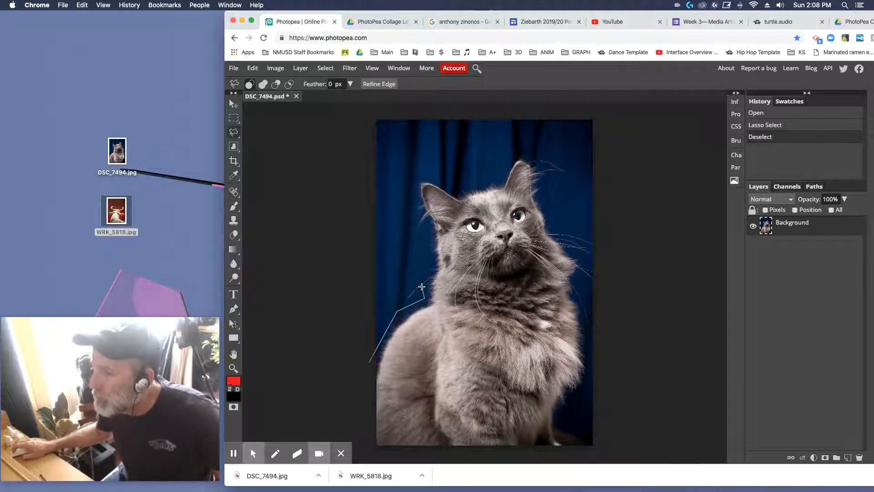
{"action": "left_click", "coordinate": [433, 263]}
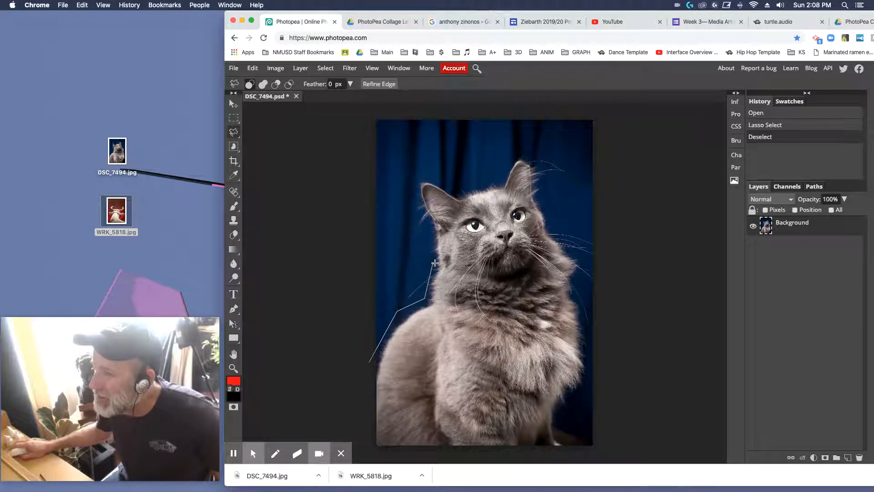
{"action": "left_click", "coordinate": [430, 218]}
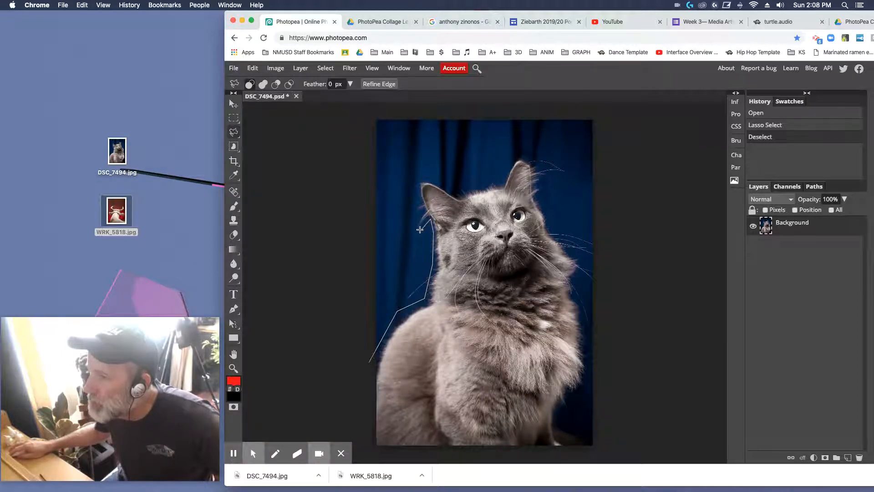
Step: Continue the lasso outline with jagged spikes around the left-hand ear and across the top of the head to the other ear's base
{"action": "left_click", "coordinate": [409, 237]}
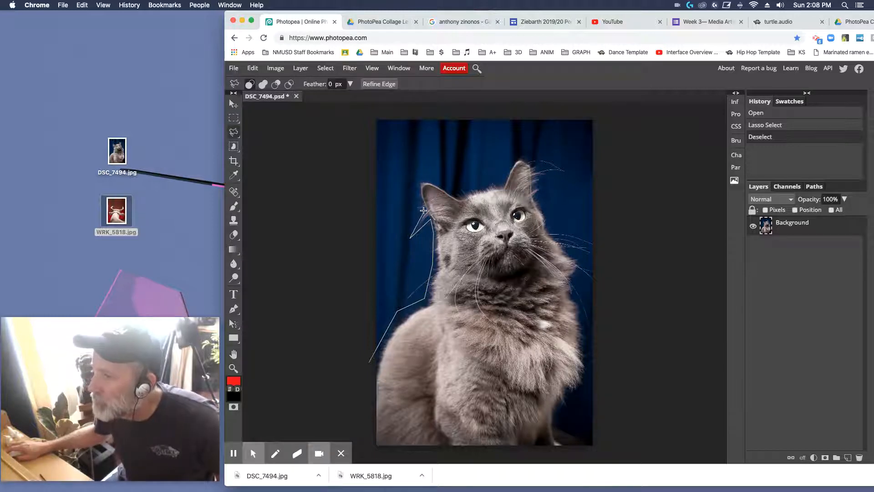
{"action": "left_click", "coordinate": [424, 210]}
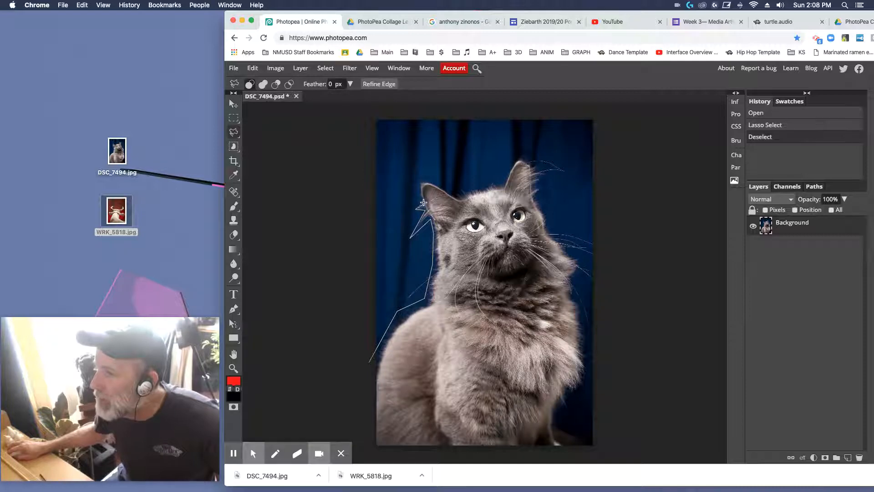
{"action": "left_click", "coordinate": [421, 202]}
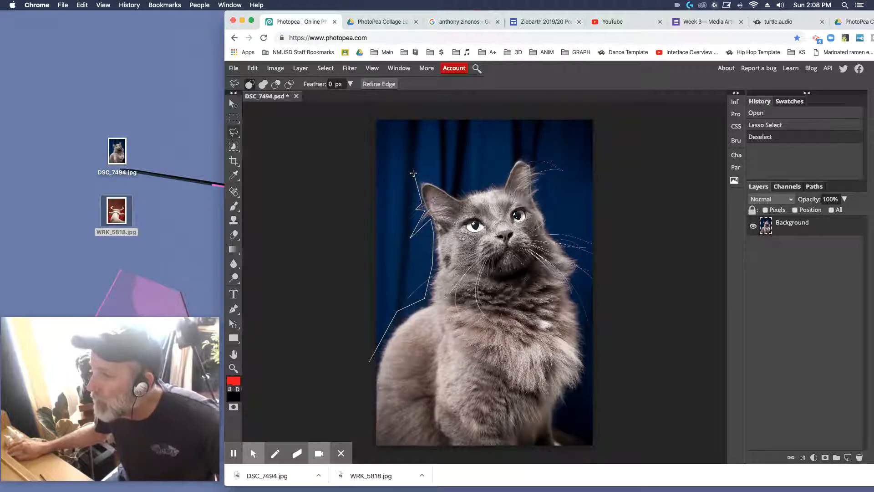
{"action": "left_click", "coordinate": [413, 172]}
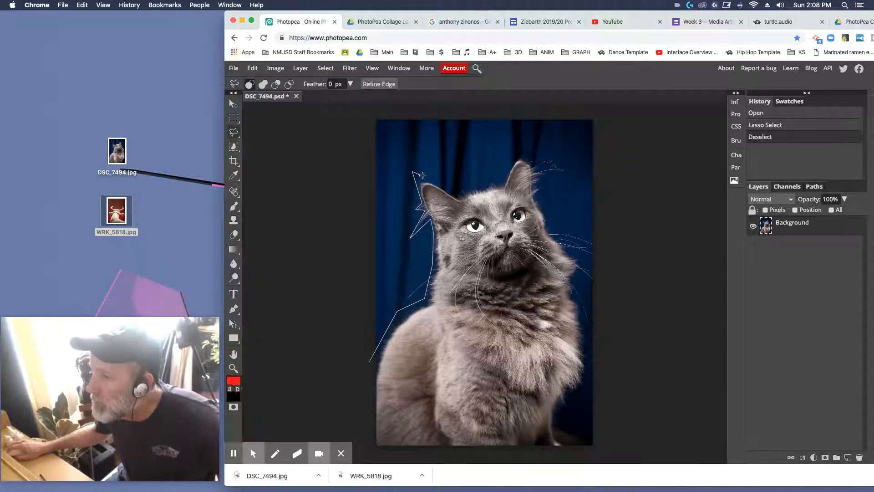
{"action": "left_click", "coordinate": [462, 192]}
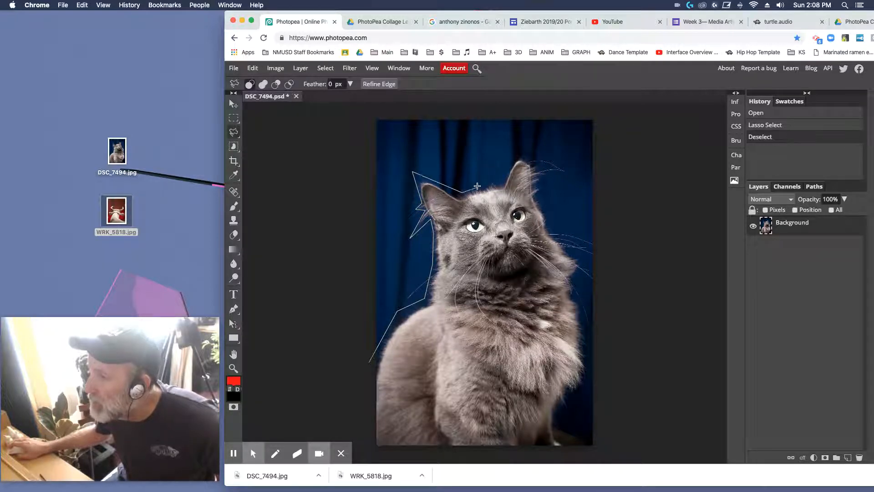
{"action": "left_click", "coordinate": [504, 181]}
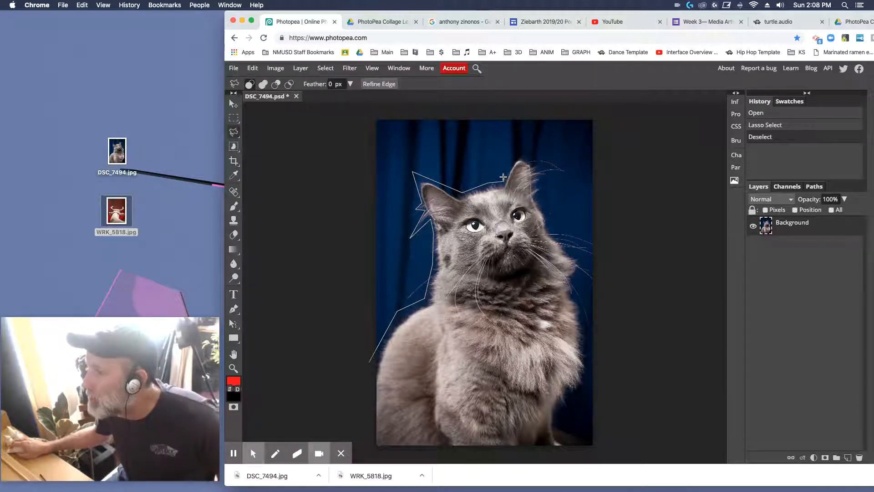
Step: Extend the lasso outline over the right-hand ear's tip and zigzag around its fur tufts down to the cheek
{"action": "left_click", "coordinate": [515, 152]}
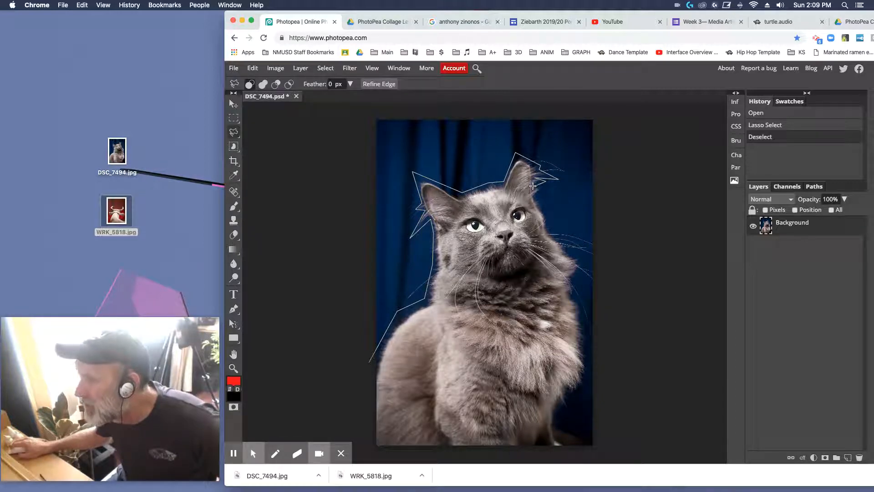
{"action": "left_click", "coordinate": [545, 185]}
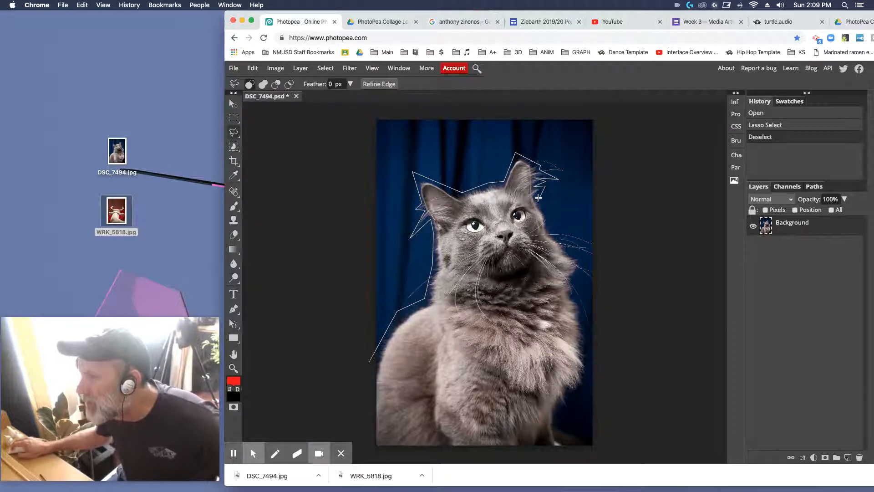
{"action": "left_click", "coordinate": [538, 195]}
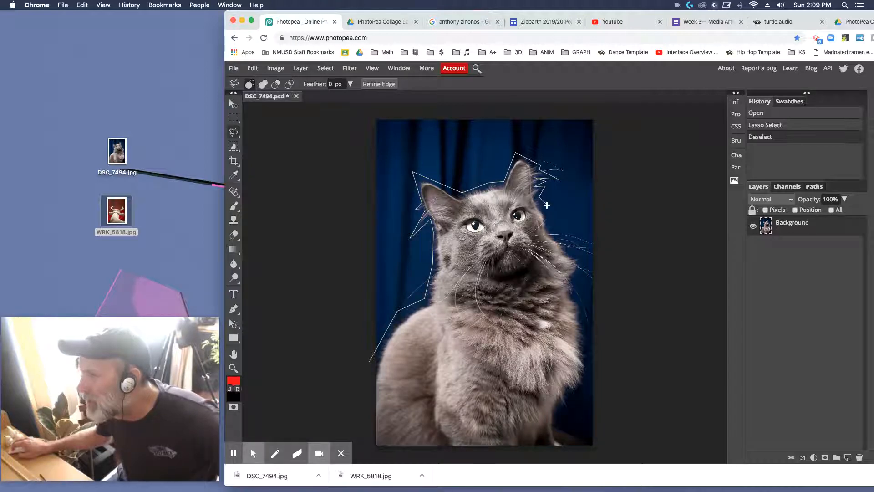
{"action": "left_click", "coordinate": [545, 217]}
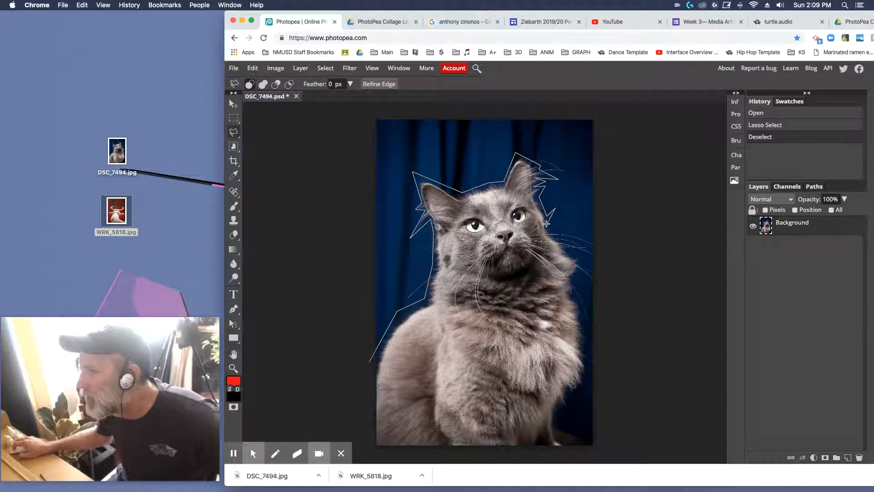
{"action": "left_click", "coordinate": [549, 228]}
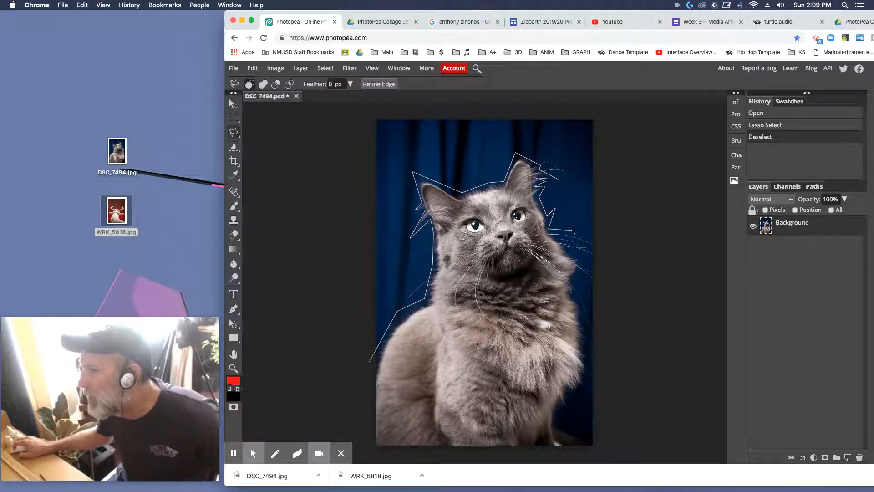
Step: Trace the right-hand whiskers with narrow spikes that reach past the photo's right edge
{"action": "left_click", "coordinate": [608, 247]}
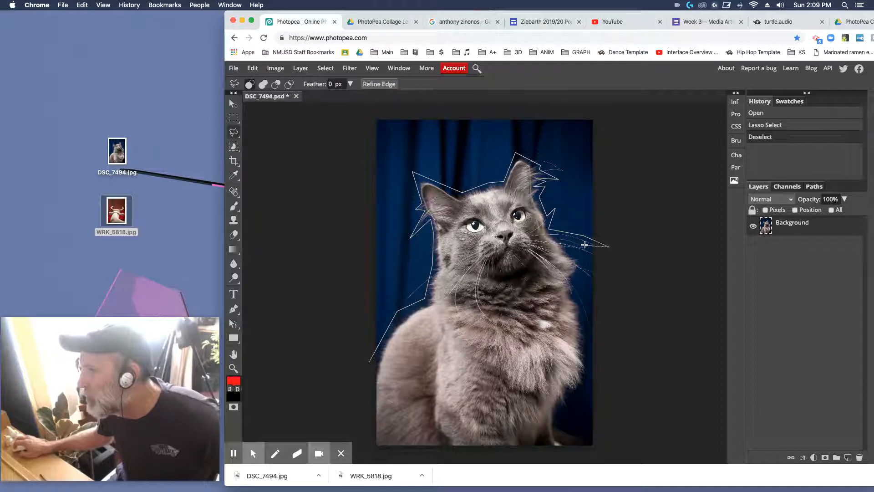
{"action": "left_click", "coordinate": [555, 237]}
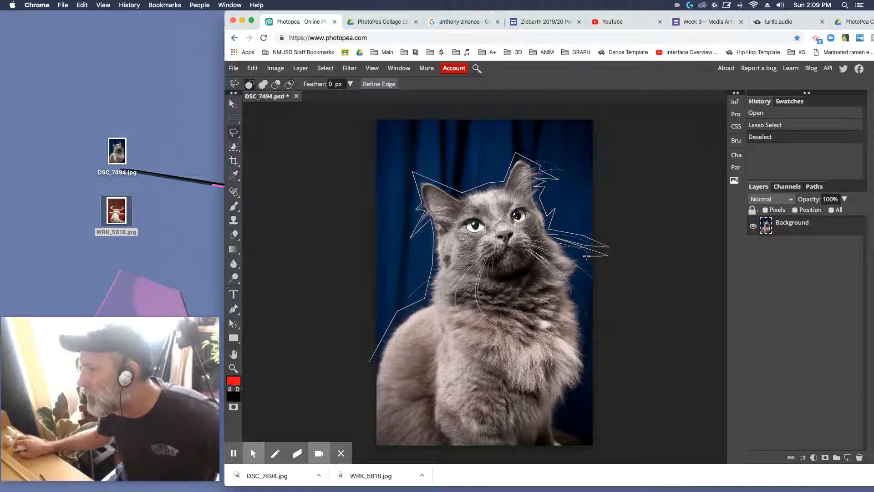
{"action": "left_click", "coordinate": [587, 257]}
{"action": "left_click", "coordinate": [564, 248]}
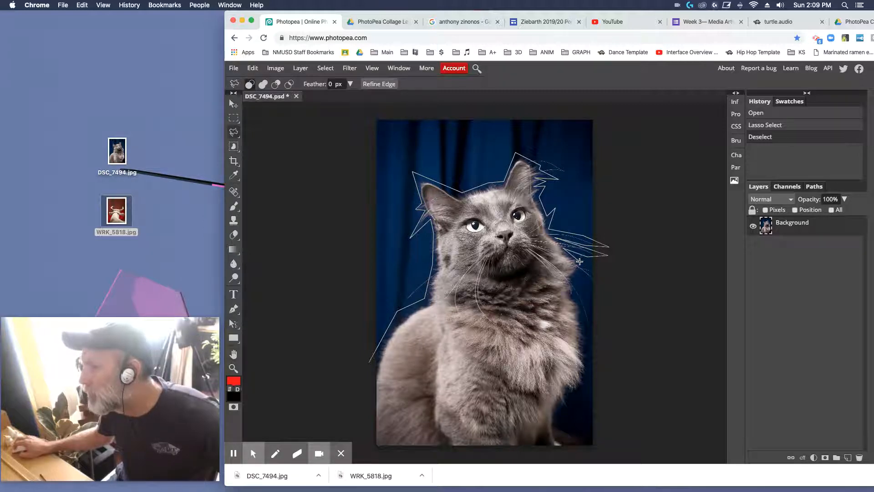
{"action": "left_click", "coordinate": [600, 268]}
{"action": "left_click", "coordinate": [598, 287]}
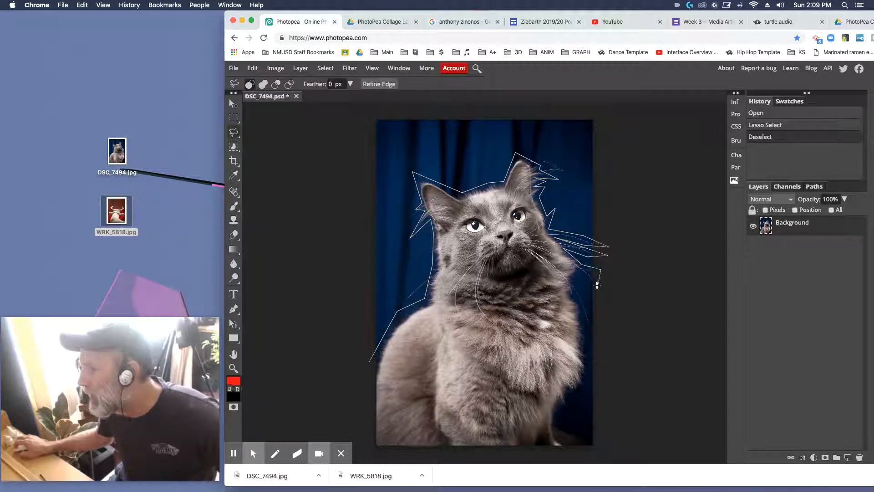
Step: Continue the lasso outline from the neck around the lowest whisker and down the chest to the front leg
{"action": "left_click", "coordinate": [575, 279]}
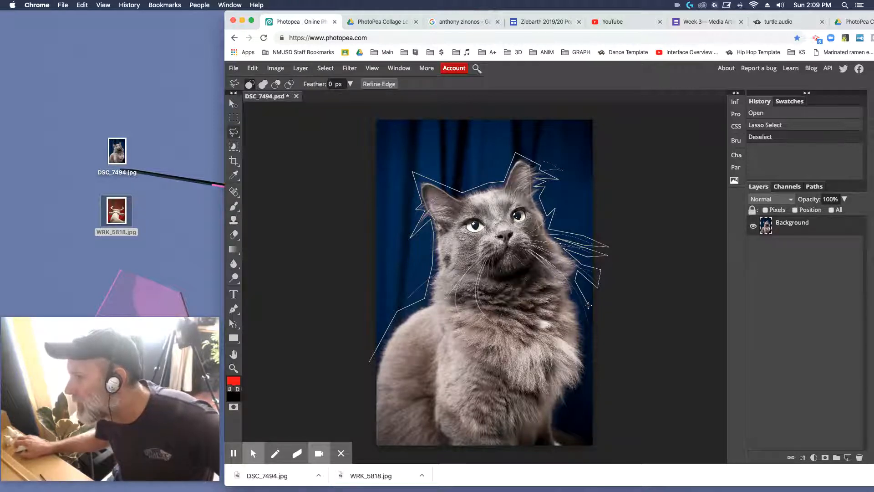
{"action": "left_click", "coordinate": [599, 342]}
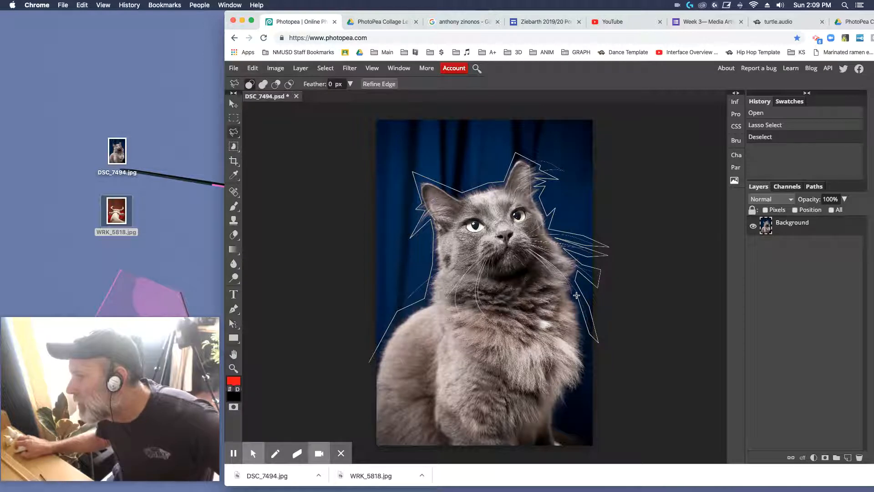
{"action": "left_click", "coordinate": [582, 317]}
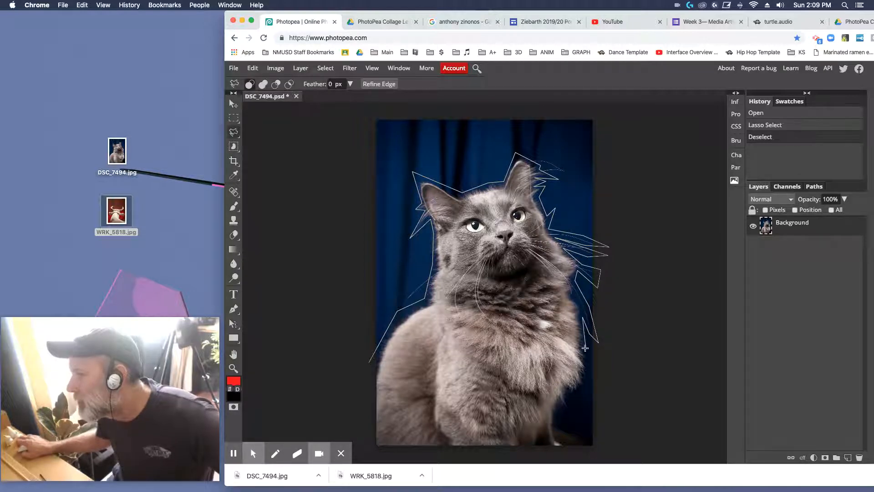
{"action": "left_click", "coordinate": [590, 358]}
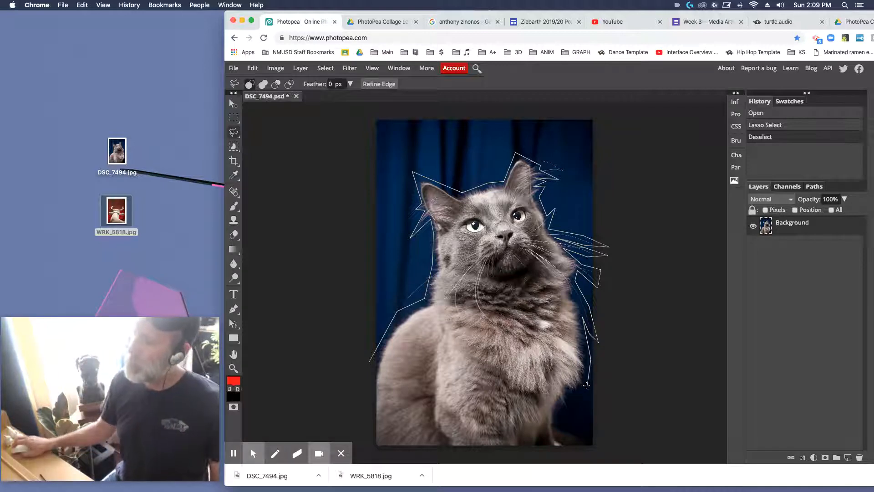
{"action": "left_click", "coordinate": [585, 385]}
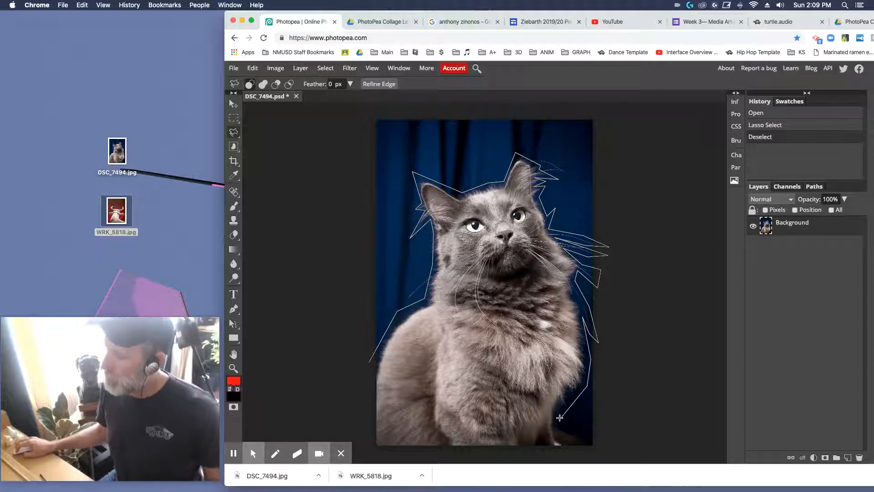
{"action": "left_click", "coordinate": [560, 418]}
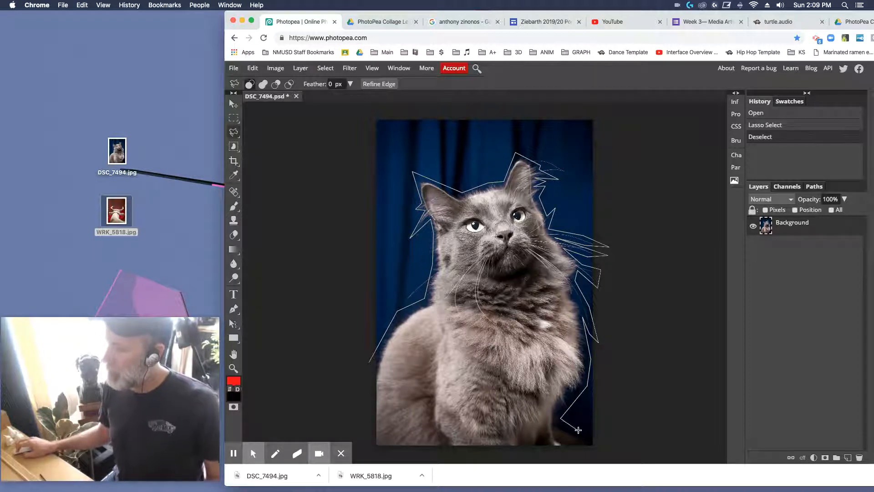
Step: Close the lasso outline outside the photo's bottom corners at its starting point, and invert the selection to select the backdrop
{"action": "left_click", "coordinate": [608, 456]}
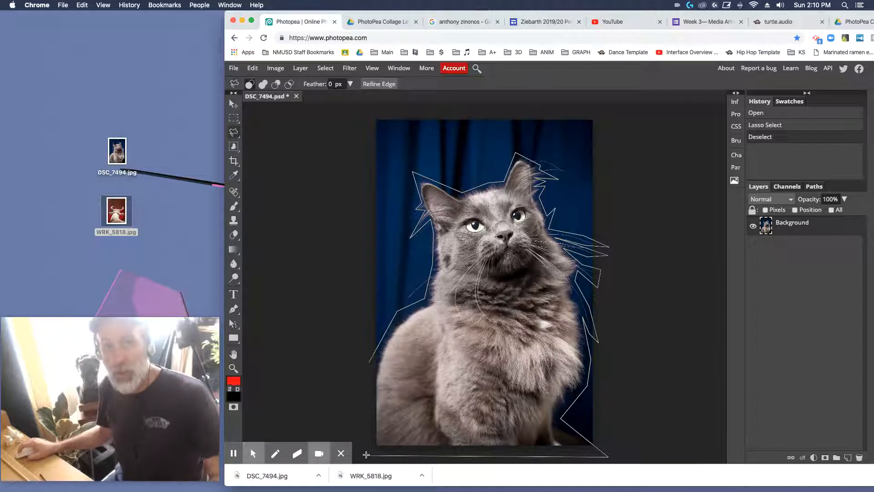
{"action": "left_click", "coordinate": [366, 455]}
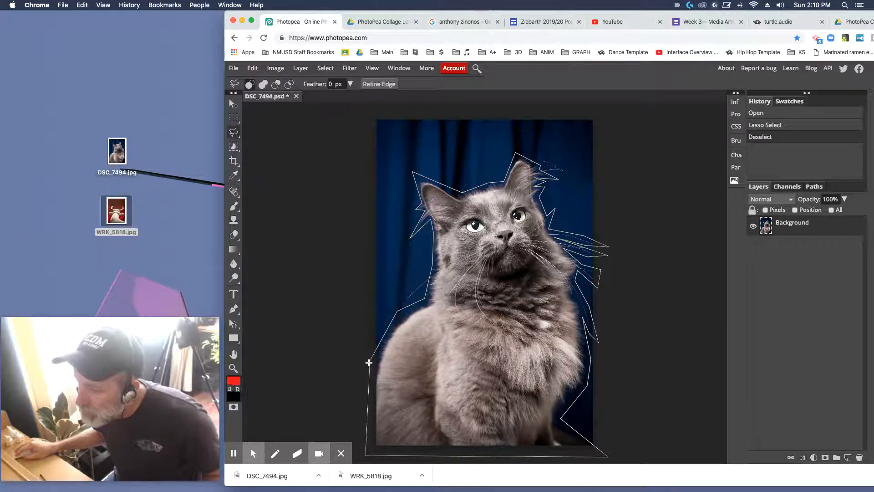
{"action": "left_click", "coordinate": [369, 362]}
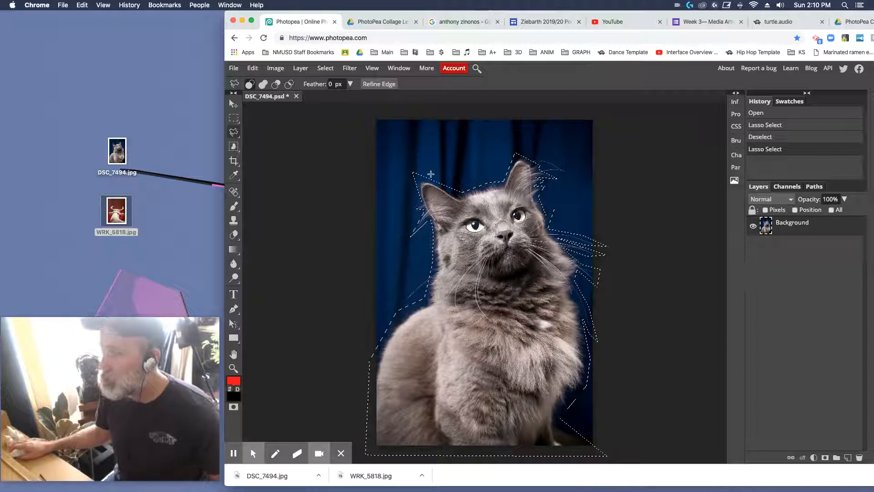
{"action": "left_click", "coordinate": [325, 68]}
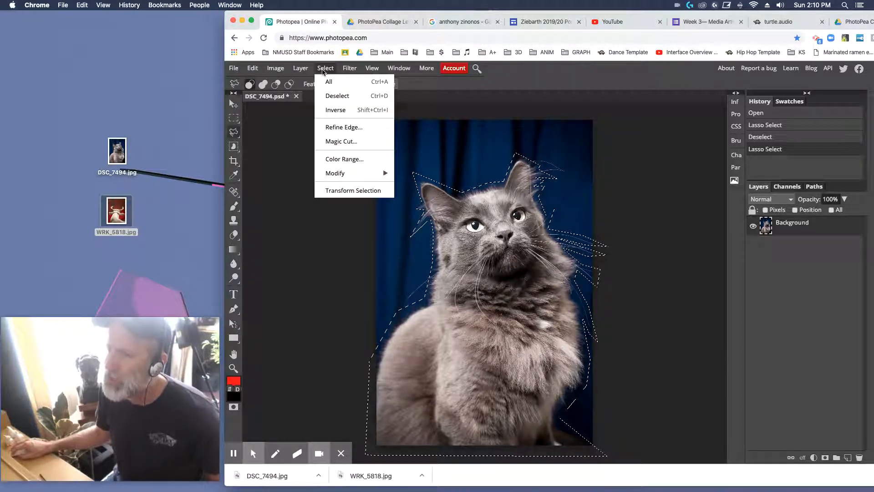
{"action": "left_click", "coordinate": [343, 112]}
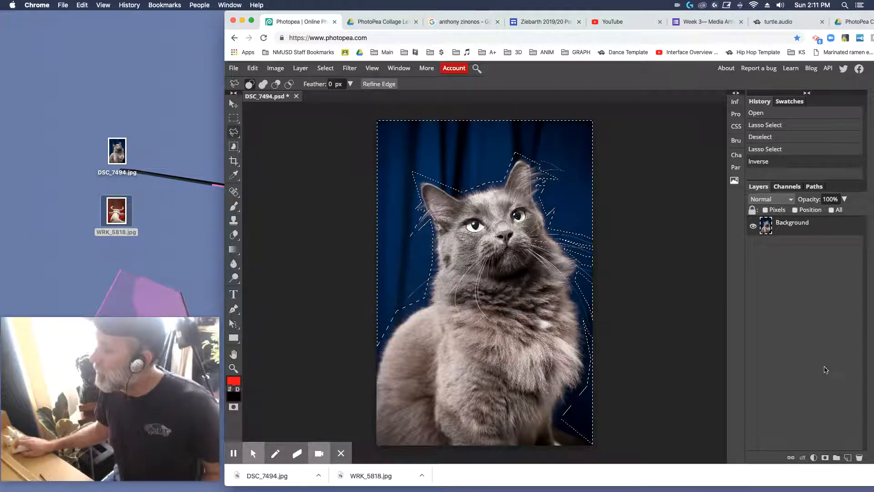
Step: Add a red Color Fill layer over the selected backdrop and compare the result with the CutoutCatExample.jpg reference
{"action": "left_click", "coordinate": [814, 458]}
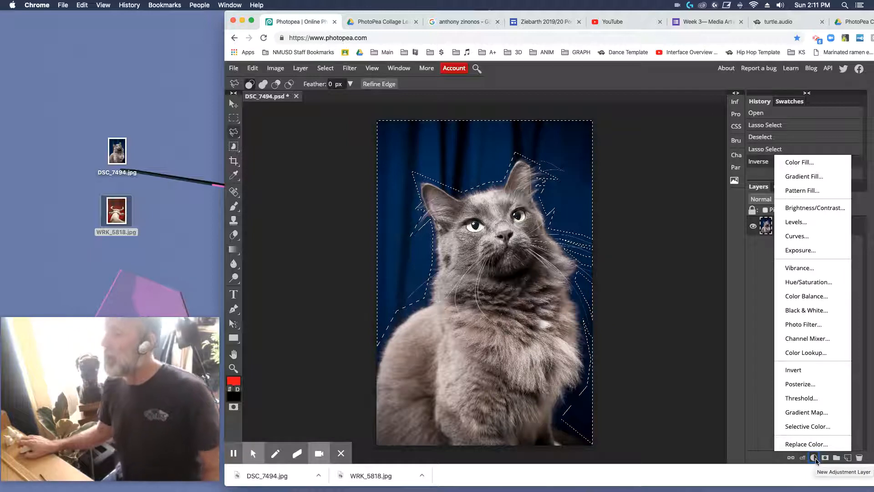
{"action": "left_click", "coordinate": [800, 163]}
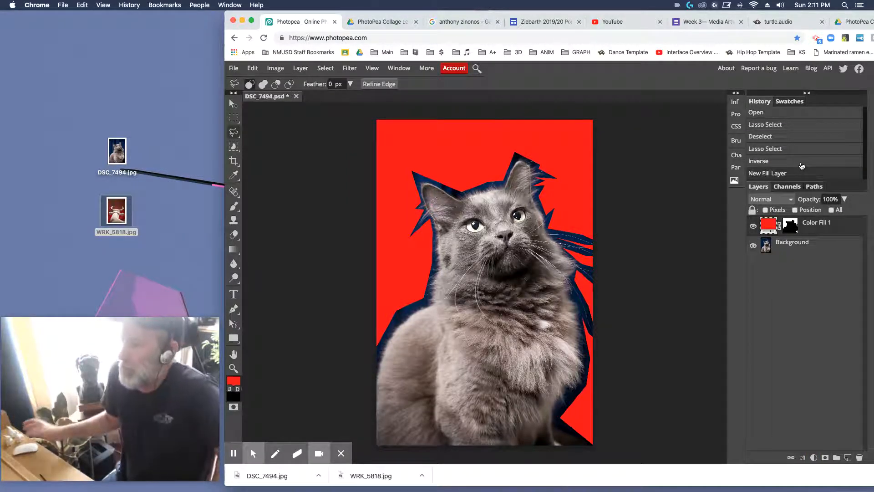
{"action": "left_click", "coordinate": [385, 22]}
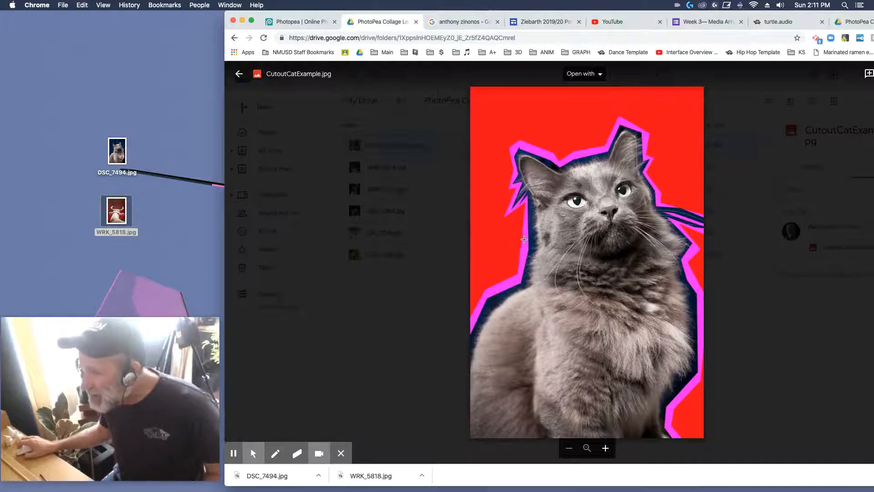
{"action": "left_click", "coordinate": [294, 23]}
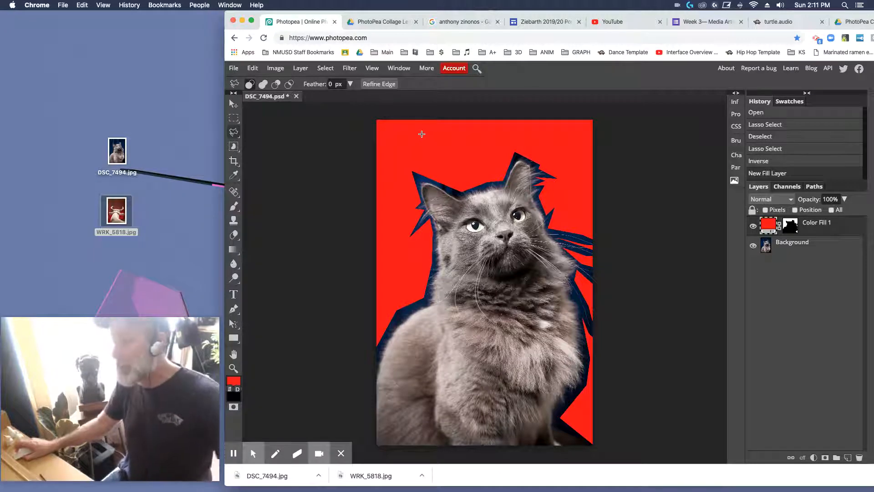
Step: Change the backdrop's Color Fill 1 layer from red to pink d240b9
{"action": "left_click", "coordinate": [767, 224]}
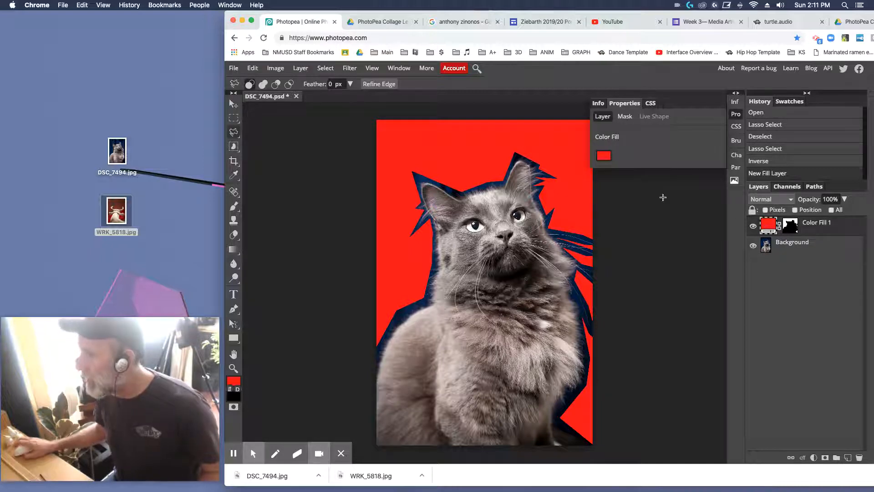
{"action": "left_click", "coordinate": [604, 157]}
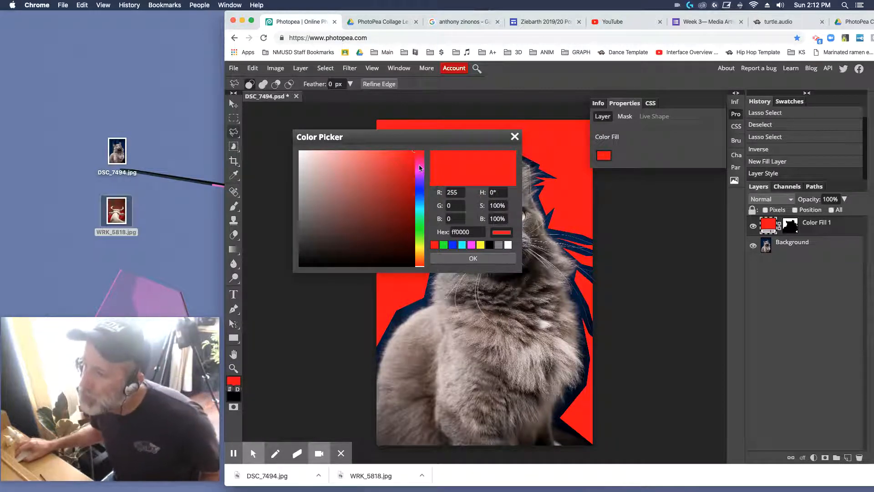
{"action": "left_click", "coordinate": [419, 168]}
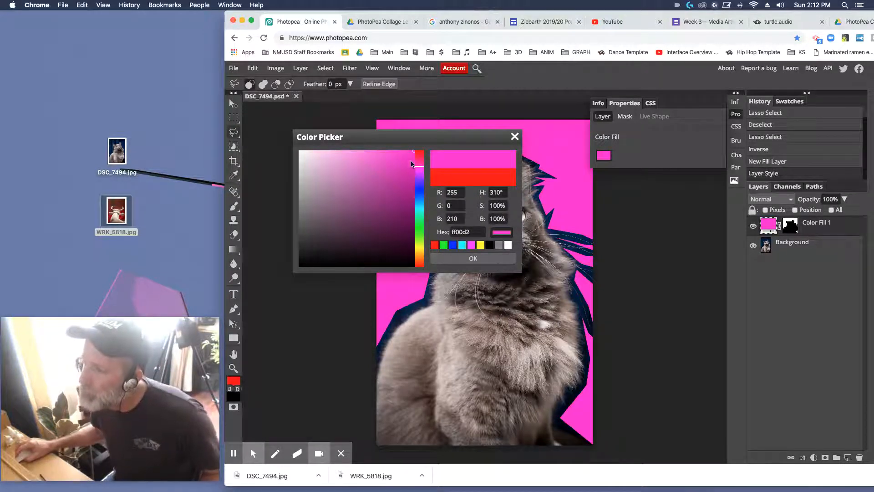
{"action": "mouse_move", "coordinate": [412, 155]}
{"action": "left_mouse_down"}
{"action": "mouse_move", "coordinate": [359, 165]}
{"action": "mouse_move", "coordinate": [380, 173]}
{"action": "left_mouse_up"}
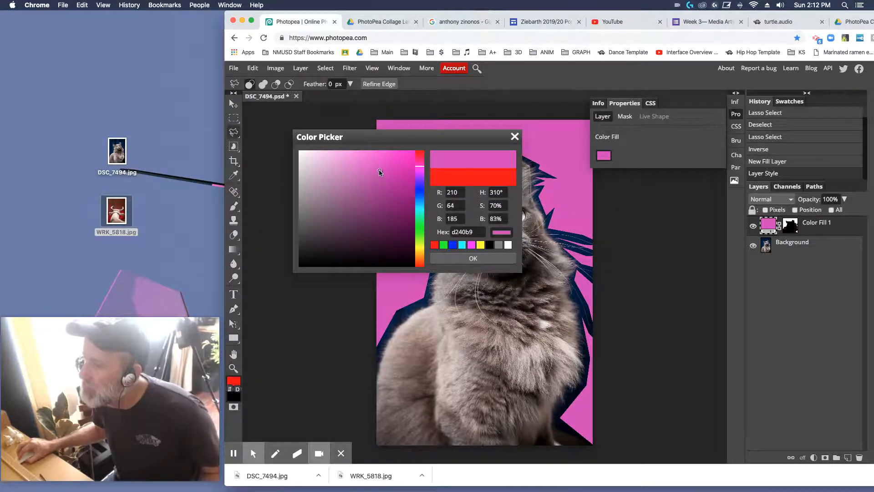
{"action": "left_click", "coordinate": [489, 259]}
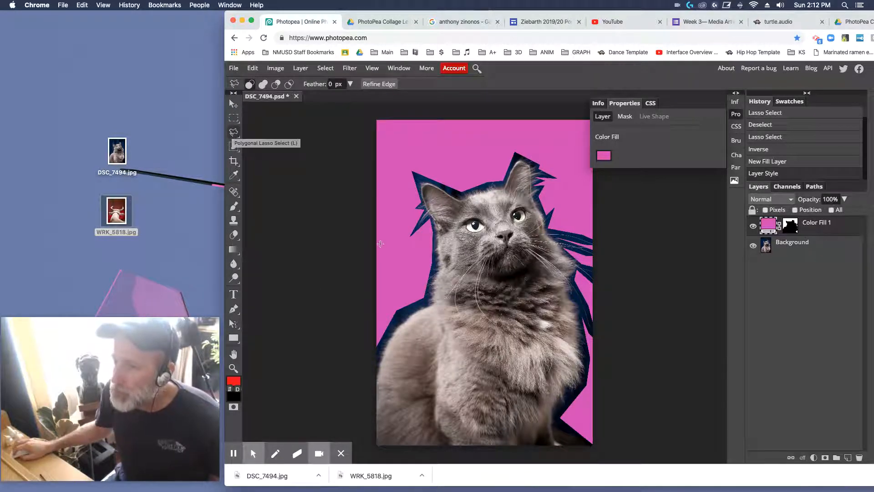
Step: Trace a wider, spiky lasso outline from outside the photo's left edge around the cat's back and ears to beyond its right edge
{"action": "left_click", "coordinate": [361, 345]}
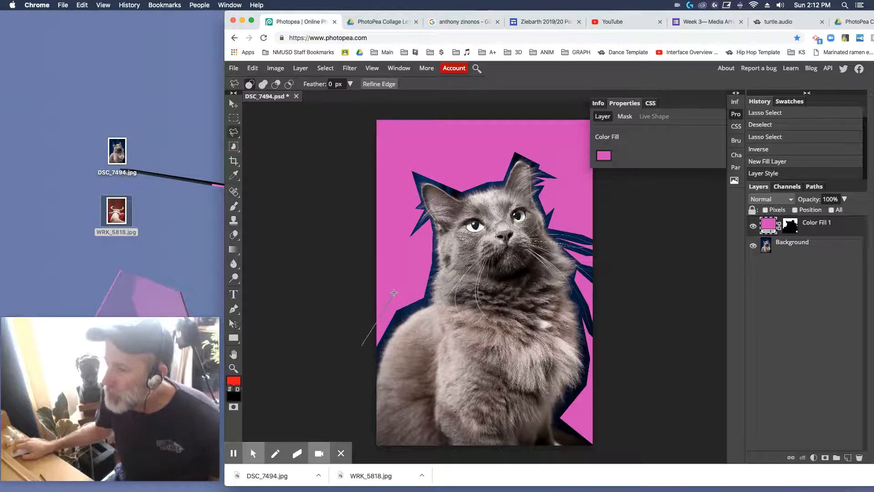
{"action": "left_click", "coordinate": [393, 291]}
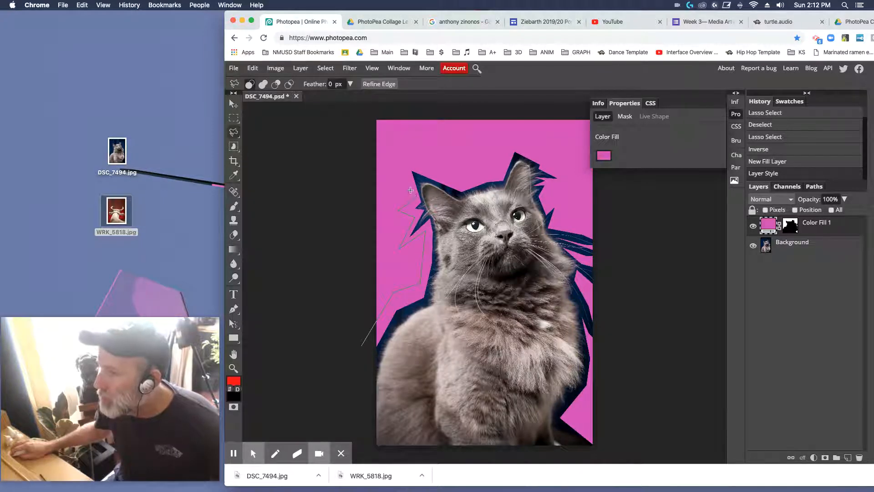
{"action": "left_click", "coordinate": [403, 151]}
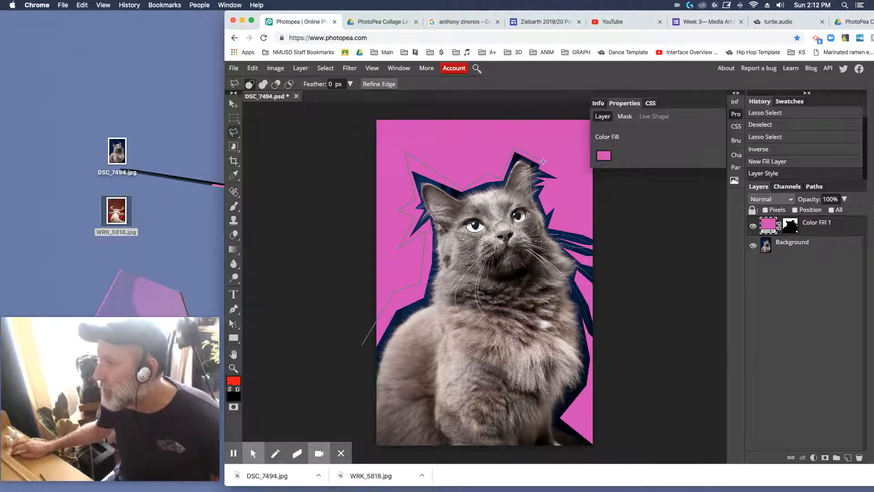
{"action": "left_click", "coordinate": [563, 181]}
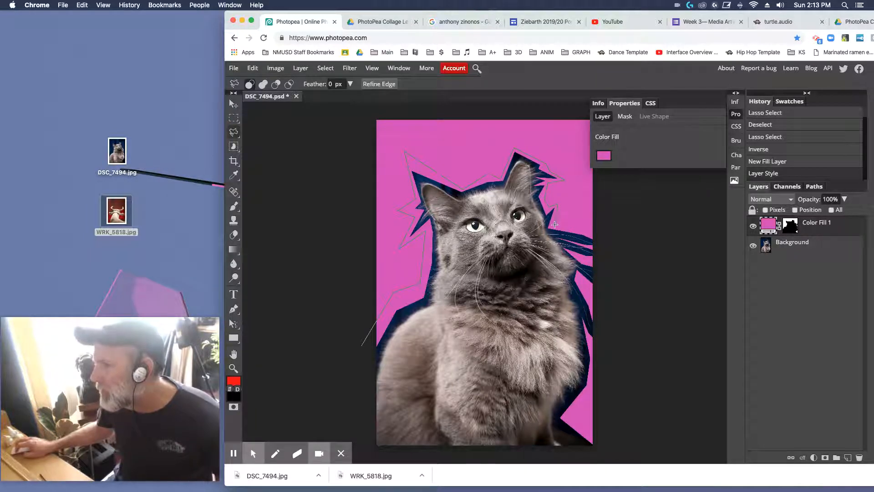
{"action": "left_click", "coordinate": [600, 235]}
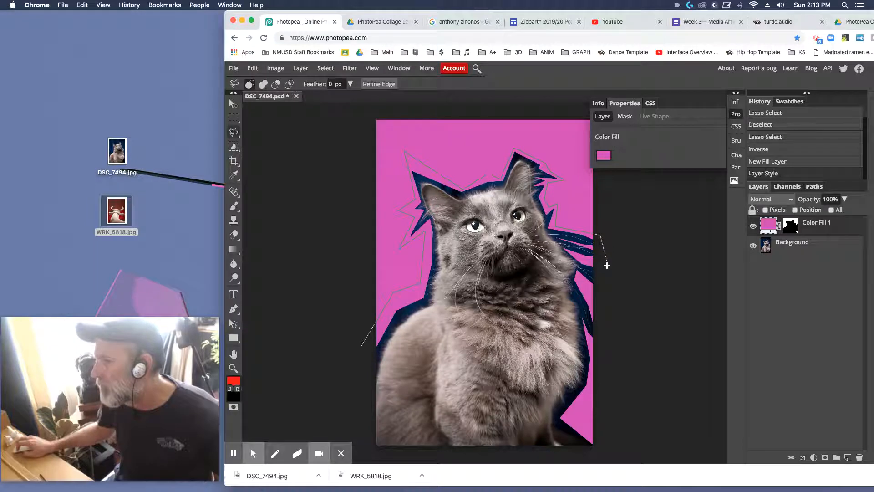
Step: Continue the lasso outline down beside the cat's chest and below the photo, closing it at its starting point
{"action": "left_click", "coordinate": [601, 295]}
{"action": "left_click", "coordinate": [584, 284]}
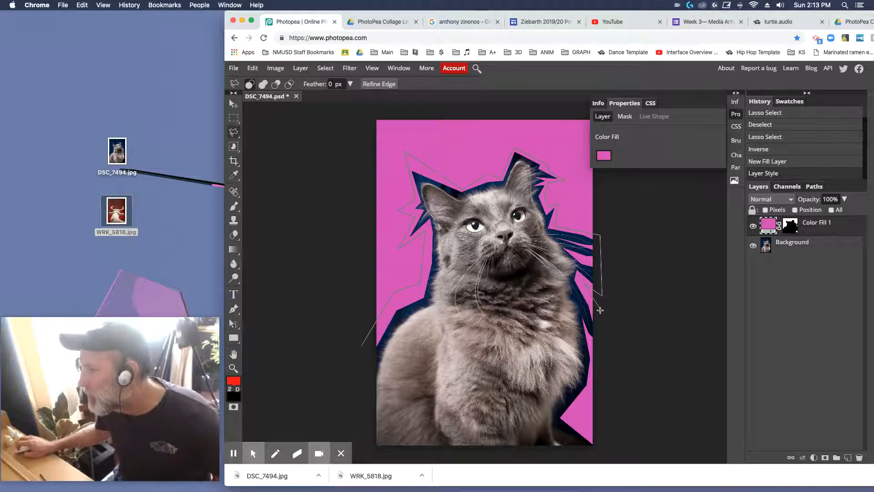
{"action": "left_click", "coordinate": [605, 314]}
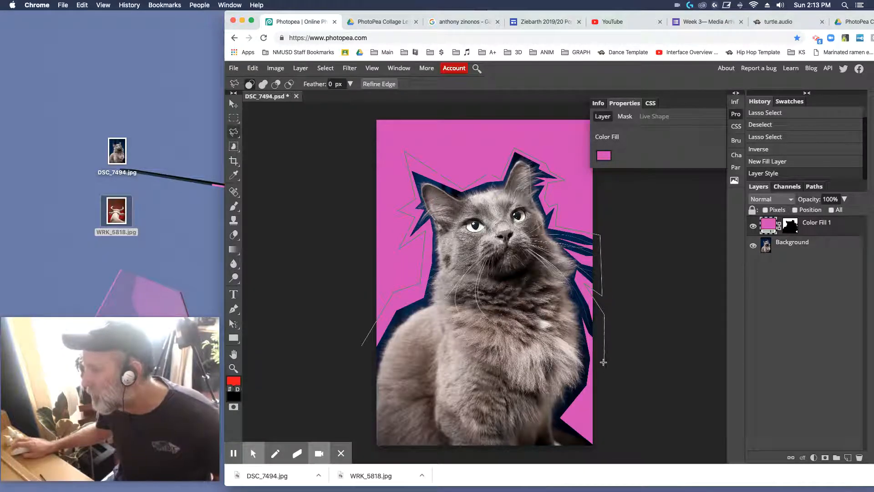
{"action": "left_click", "coordinate": [579, 411]}
{"action": "left_click", "coordinate": [614, 437]}
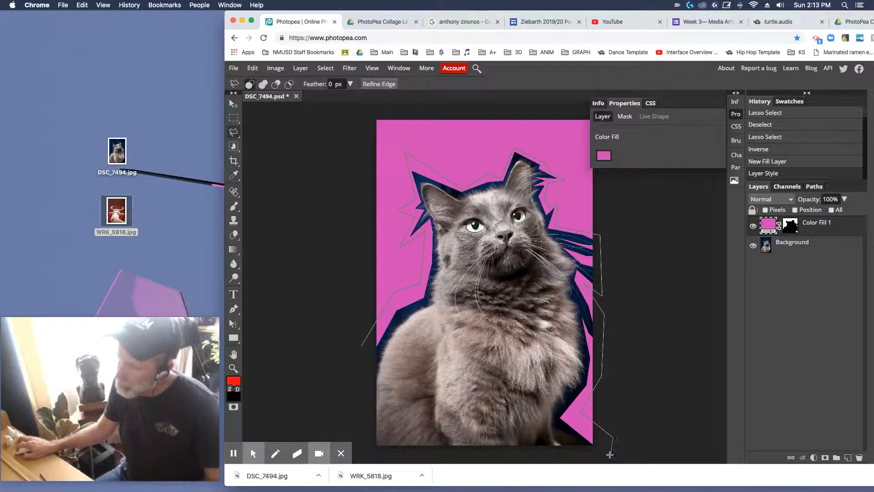
{"action": "left_click", "coordinate": [616, 456]}
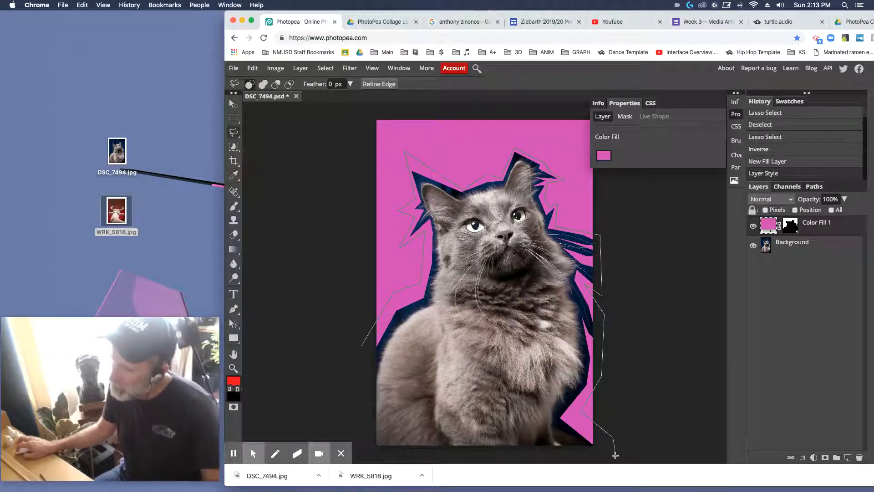
{"action": "left_click", "coordinate": [360, 453]}
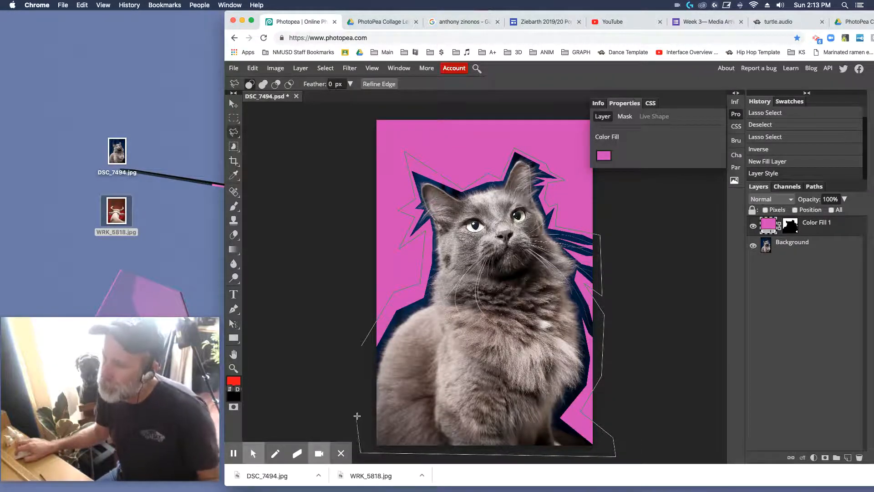
{"action": "left_click", "coordinate": [362, 347]}
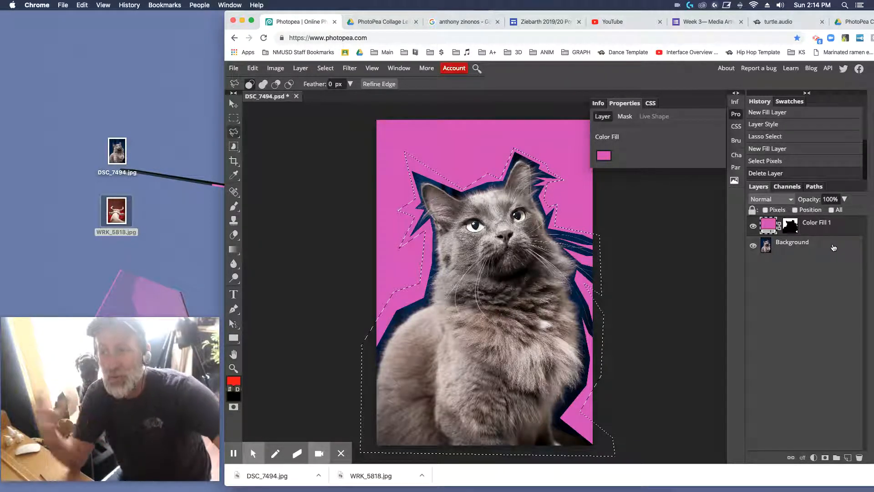
Step: Invert the selection and add a second Color Fill layer over the outer backdrop
{"action": "left_click", "coordinate": [327, 70]}
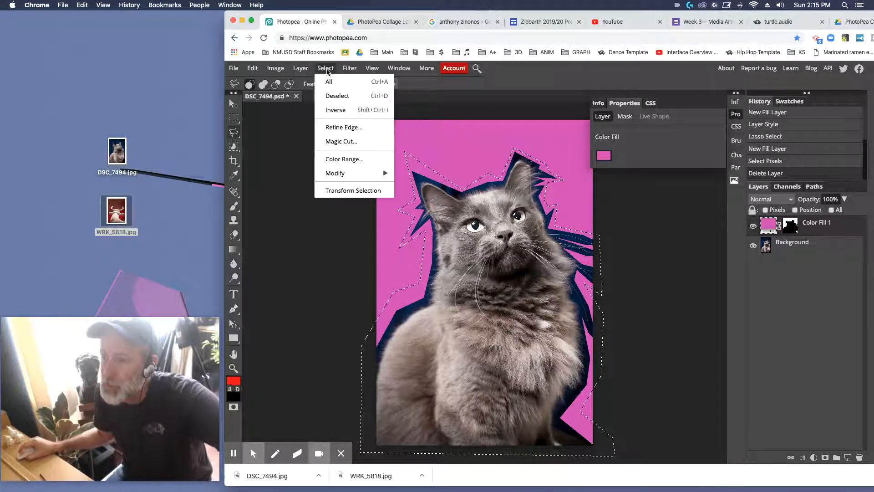
{"action": "left_click", "coordinate": [335, 110]}
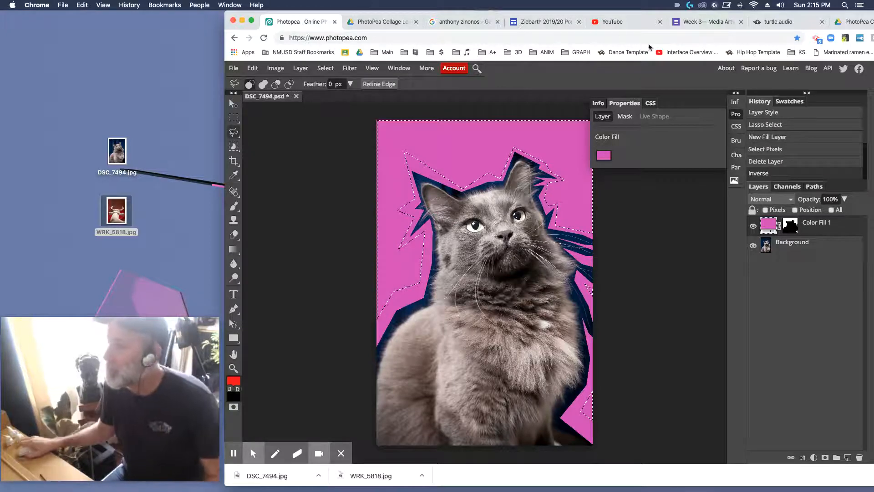
{"action": "left_click", "coordinate": [814, 458]}
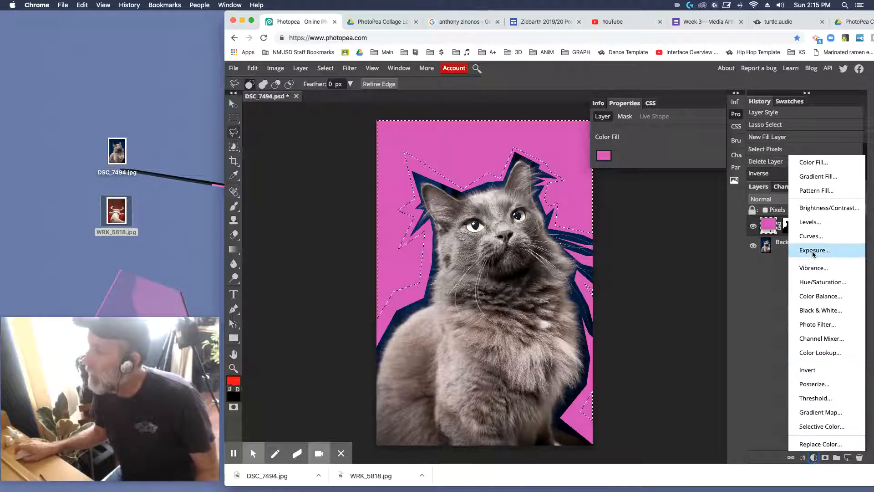
{"action": "left_click", "coordinate": [814, 164]}
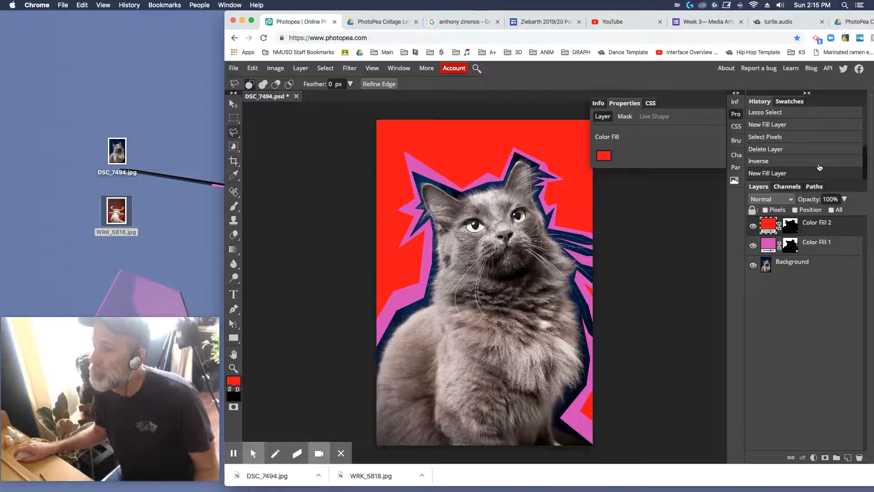
Step: Set the new outer fill layer's color to soft yellow f1e247
{"action": "left_click", "coordinate": [604, 155]}
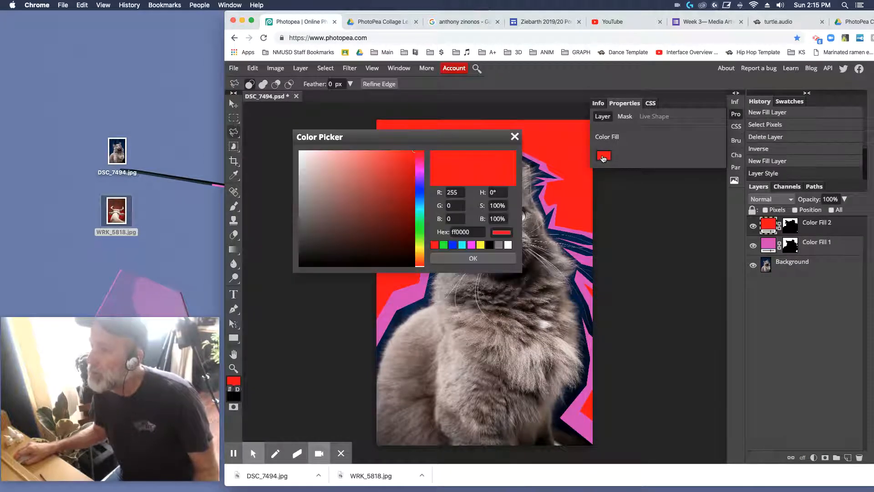
{"action": "left_click", "coordinate": [422, 249]}
{"action": "left_click", "coordinate": [422, 249]}
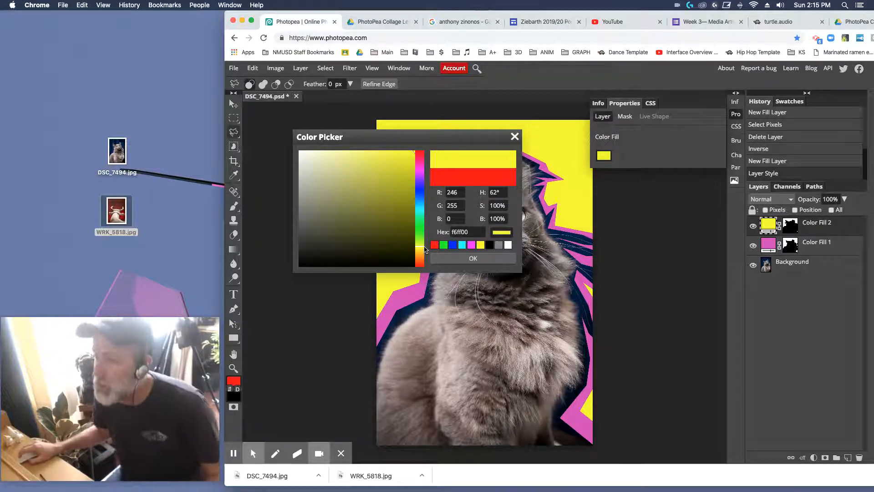
{"action": "left_click", "coordinate": [421, 250]}
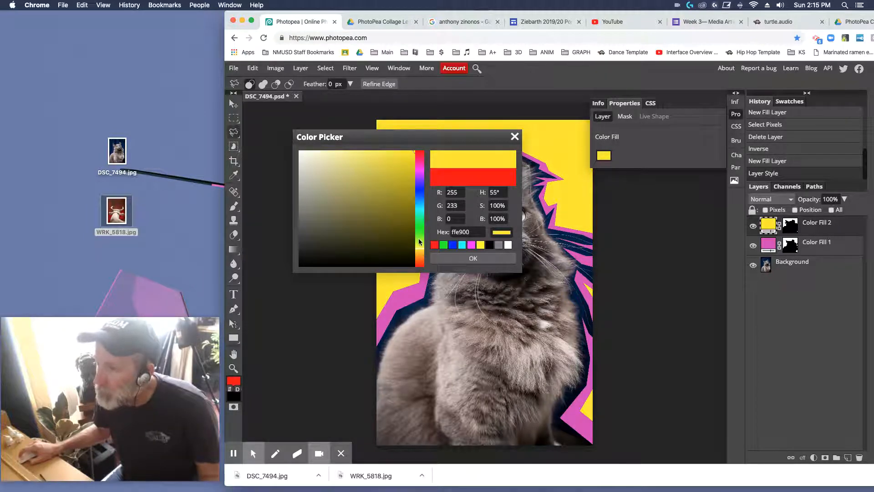
{"action": "left_click_drag", "start_coordinate": [409, 159], "coordinate": [381, 158]}
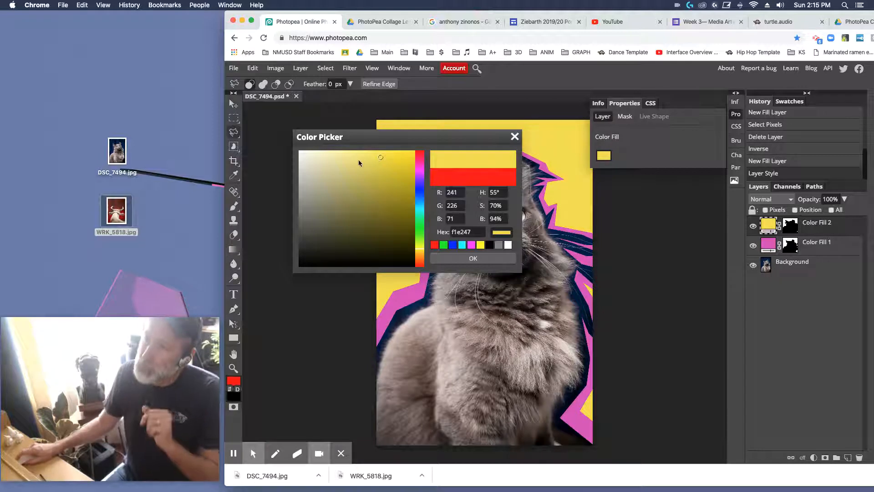
{"action": "left_click", "coordinate": [471, 257]}
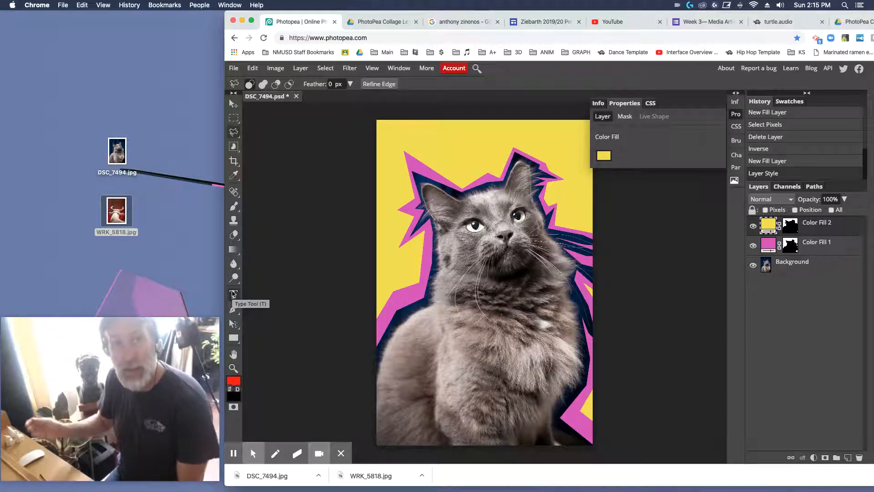
Step: Set up a JPG export of the collage with width and height scaled to 33%
{"action": "left_click", "coordinate": [232, 70]}
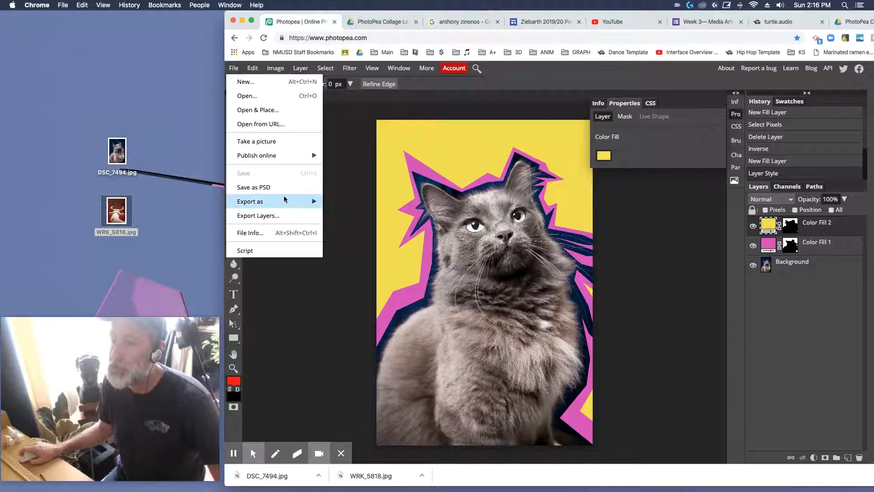
{"action": "mouse_move", "coordinate": [281, 203]}
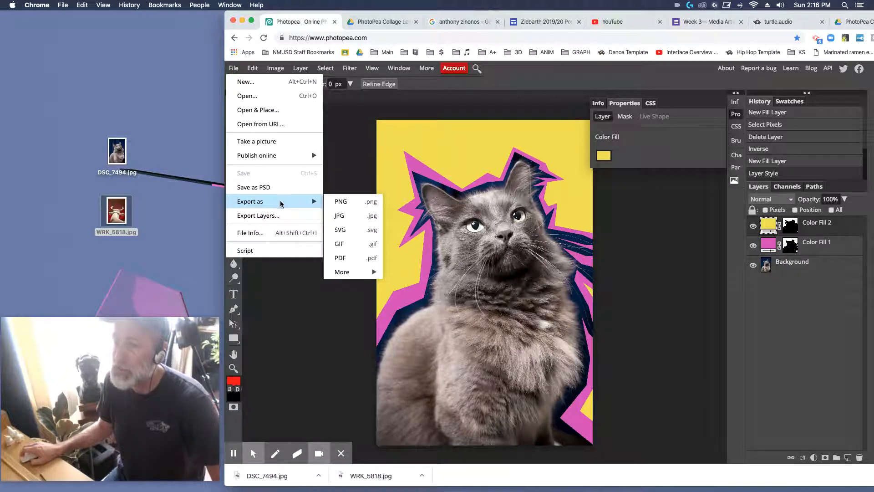
{"action": "left_click", "coordinate": [355, 220]}
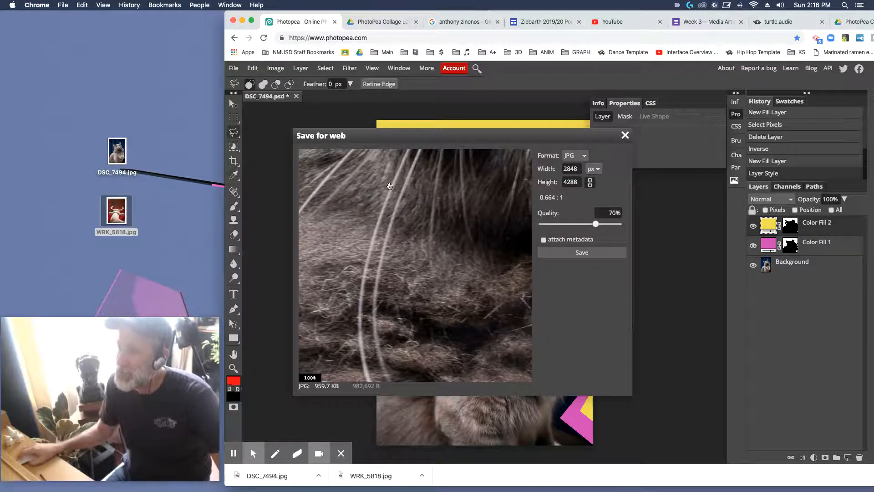
{"action": "left_click", "coordinate": [590, 168]}
{"action": "left_click", "coordinate": [595, 180]}
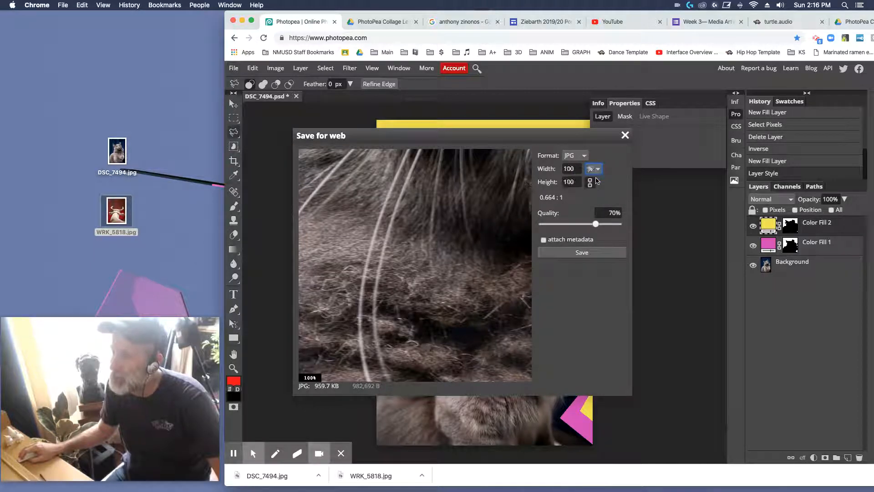
{"action": "double_click", "coordinate": [573, 168]}
{"action": "type", "text": "33"}
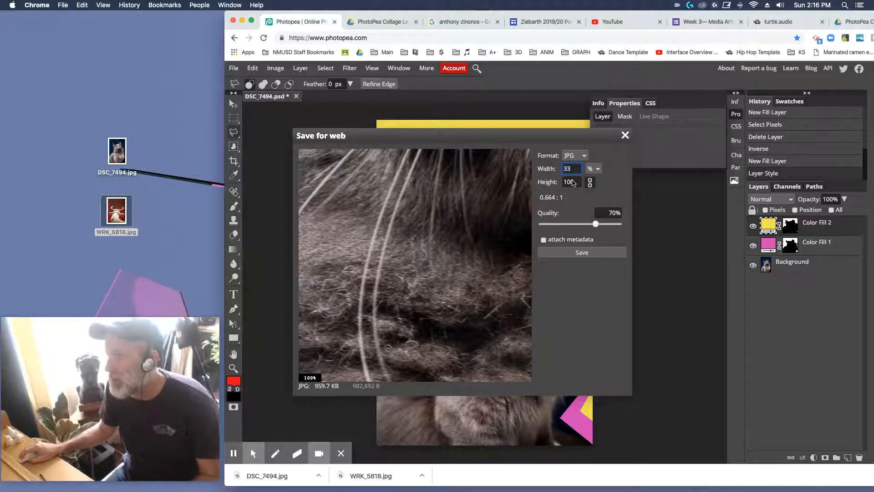
{"action": "left_click", "coordinate": [576, 184]}
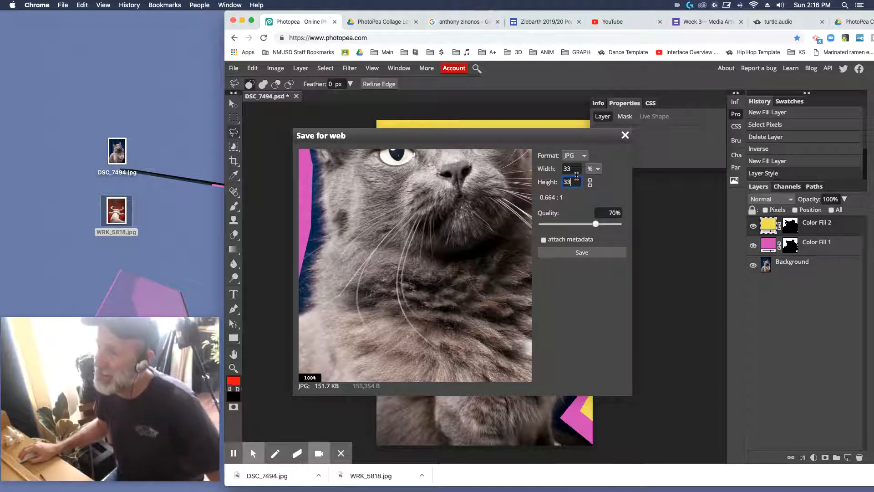
Step: Toggle the export's width-height link off and on, and save the JPG at 70% quality
{"action": "left_click", "coordinate": [590, 183]}
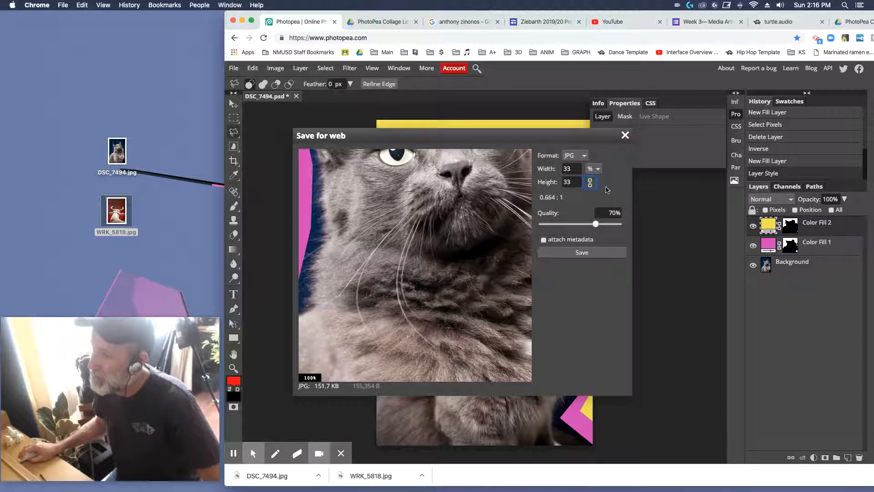
{"action": "left_click", "coordinate": [590, 183]}
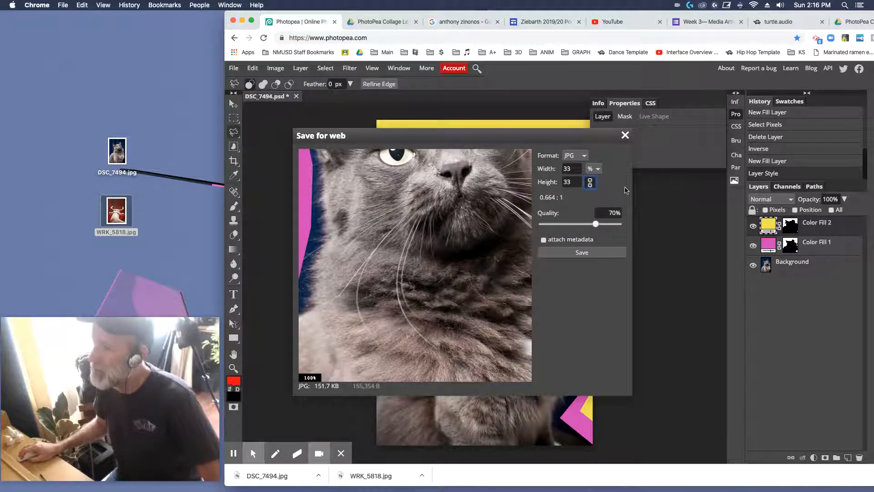
{"action": "left_click", "coordinate": [581, 195]}
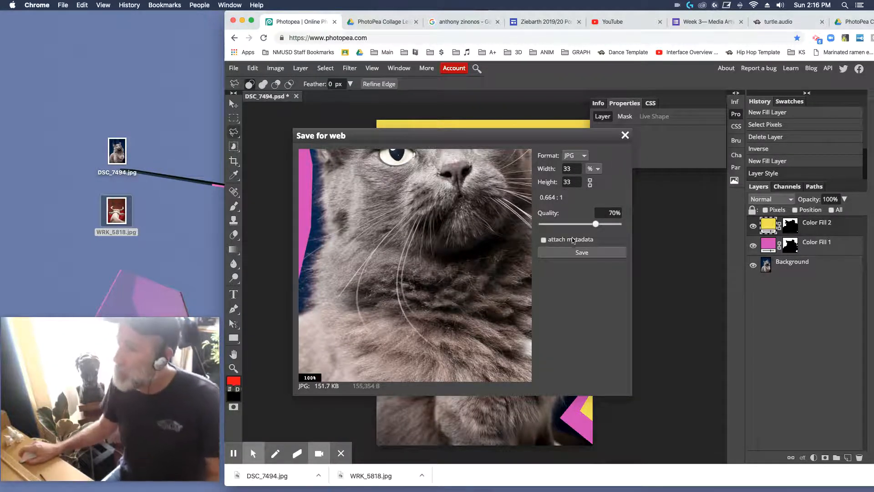
{"action": "left_click", "coordinate": [574, 252]}
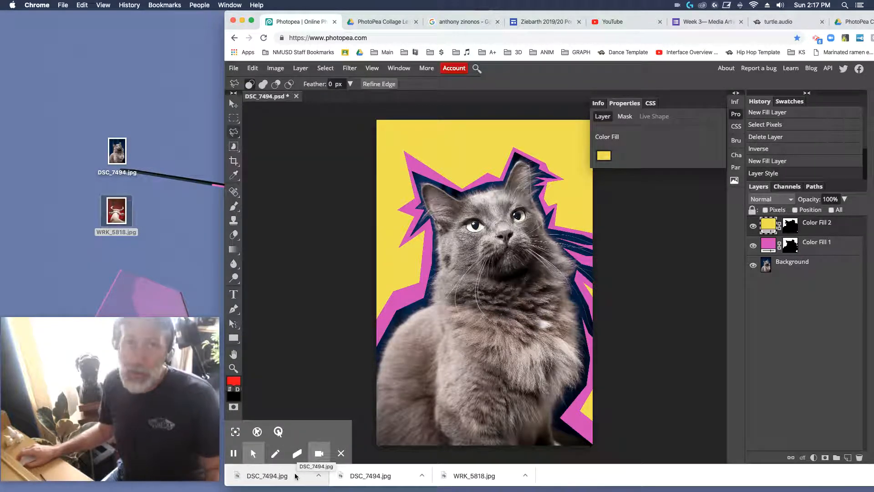
{"action": "left_click", "coordinate": [319, 476]}
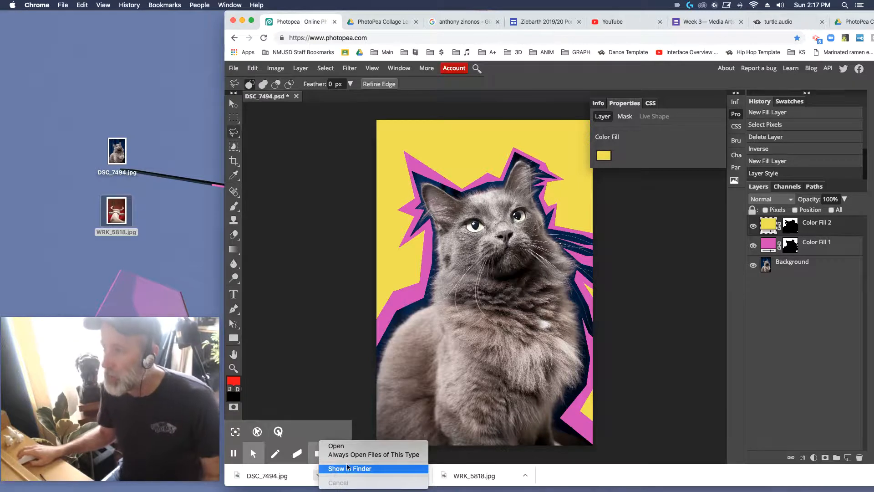
{"action": "left_click", "coordinate": [677, 480]}
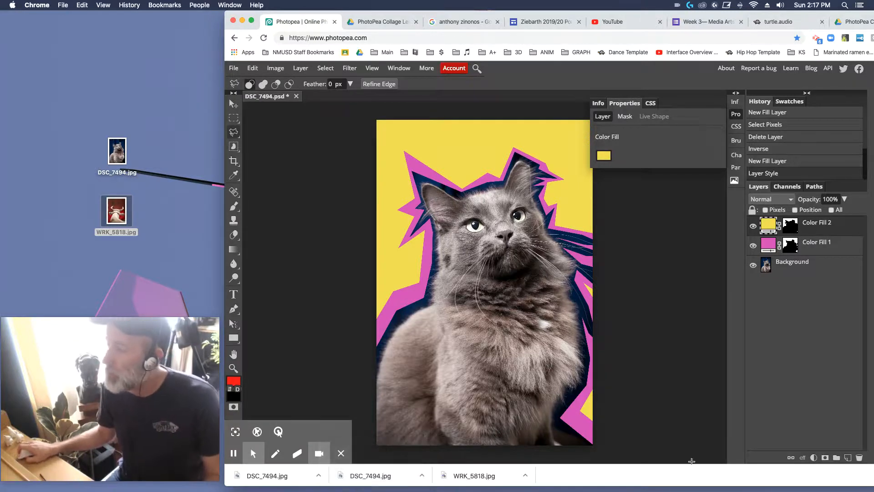